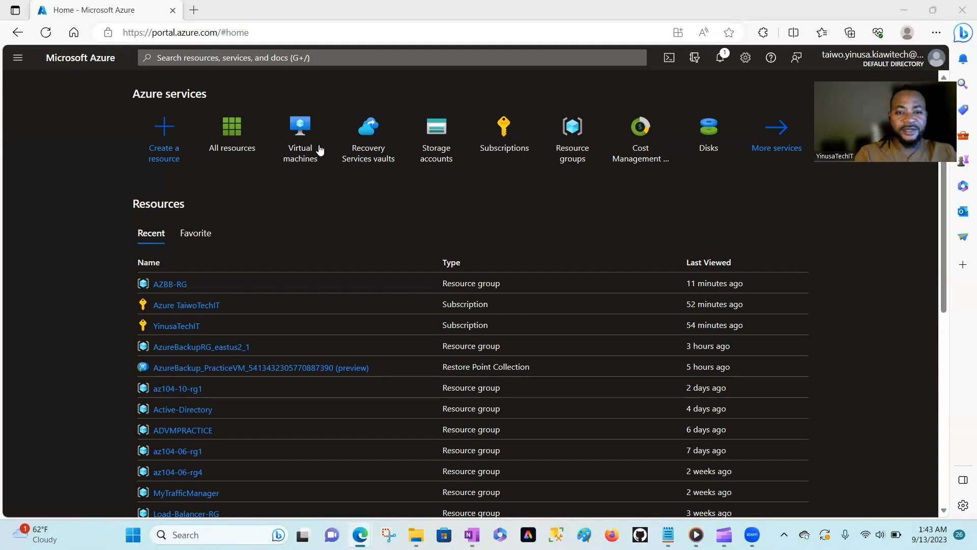
Start creating an Azure virtual machine and assign it to the existing AZBB-RG resource group
{"action": "left_click", "coordinate": [304, 150]}
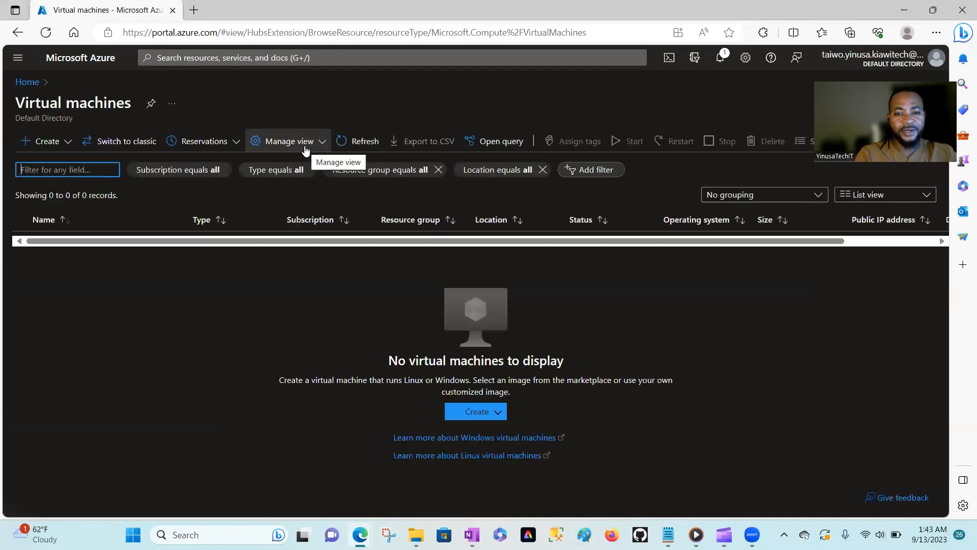
{"action": "left_click", "coordinate": [62, 147]}
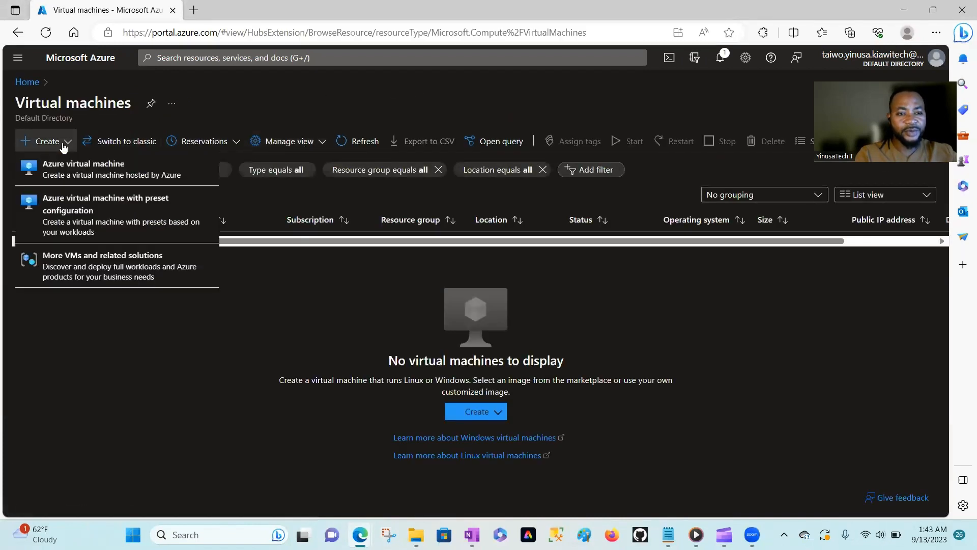
{"action": "left_click", "coordinate": [66, 164]}
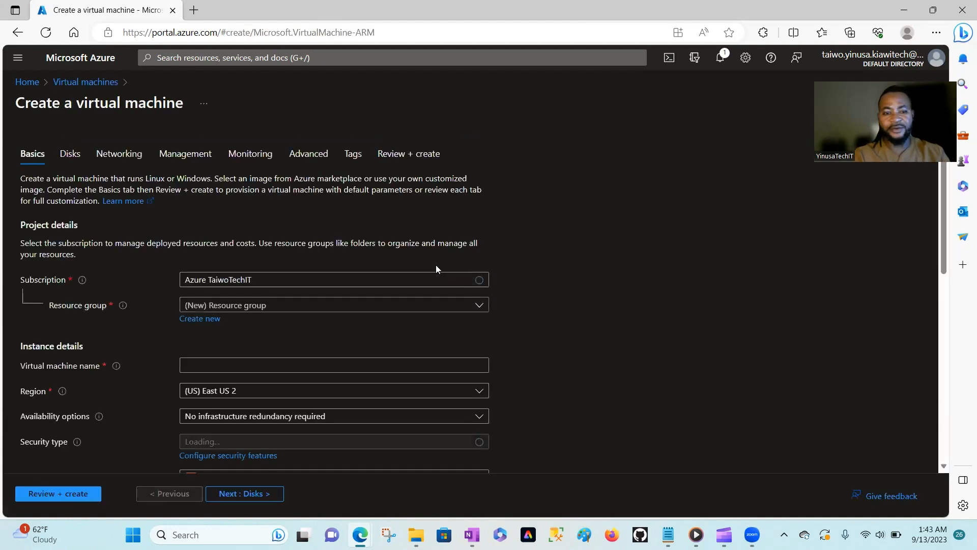
{"action": "left_click", "coordinate": [478, 306]}
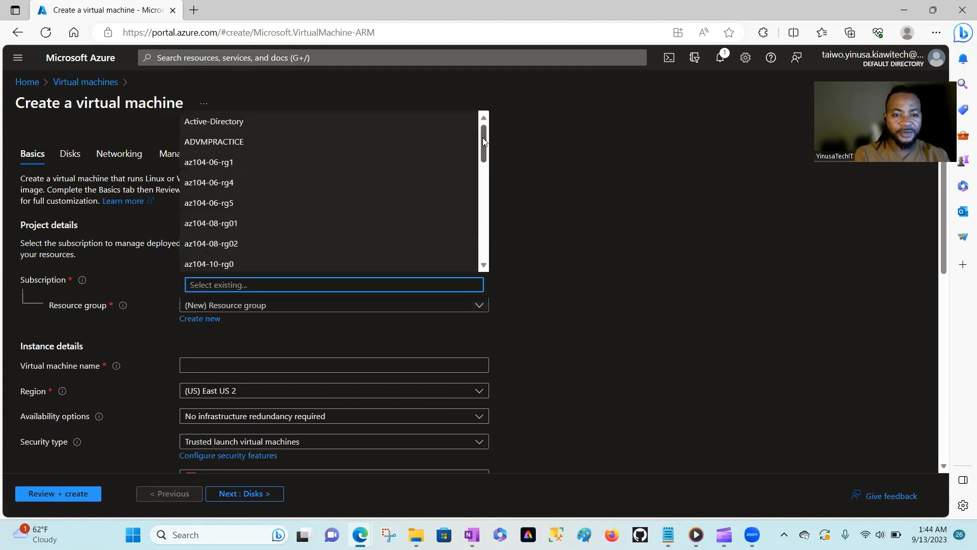
{"action": "left_click_drag", "start_coordinate": [483, 138], "coordinate": [482, 166]}
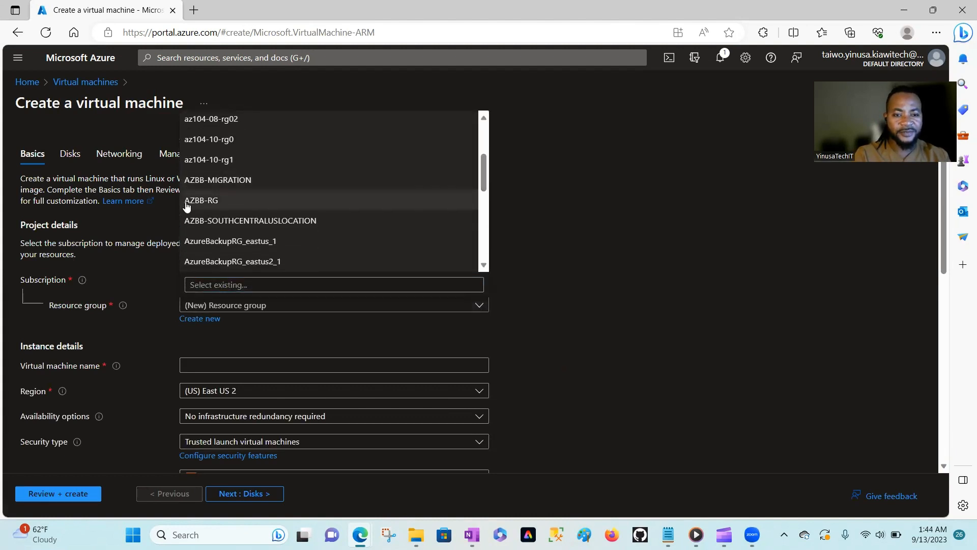
{"action": "left_click", "coordinate": [186, 200]}
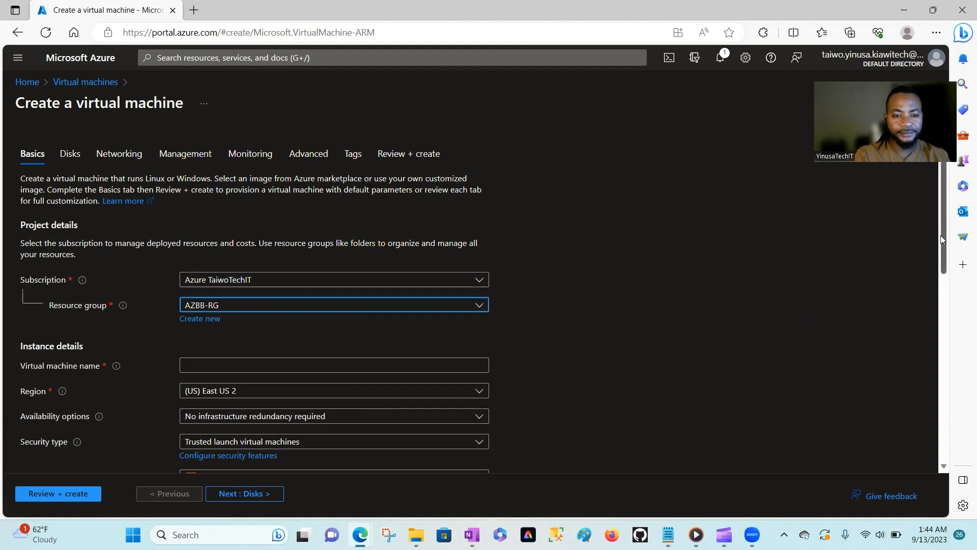
Name the virtual machine VM1 and set its region to (US) East US
{"action": "scroll", "coordinate": [942, 239], "scroll_direction": "down", "scroll_amount": 3}
{"action": "left_click", "coordinate": [268, 221]}
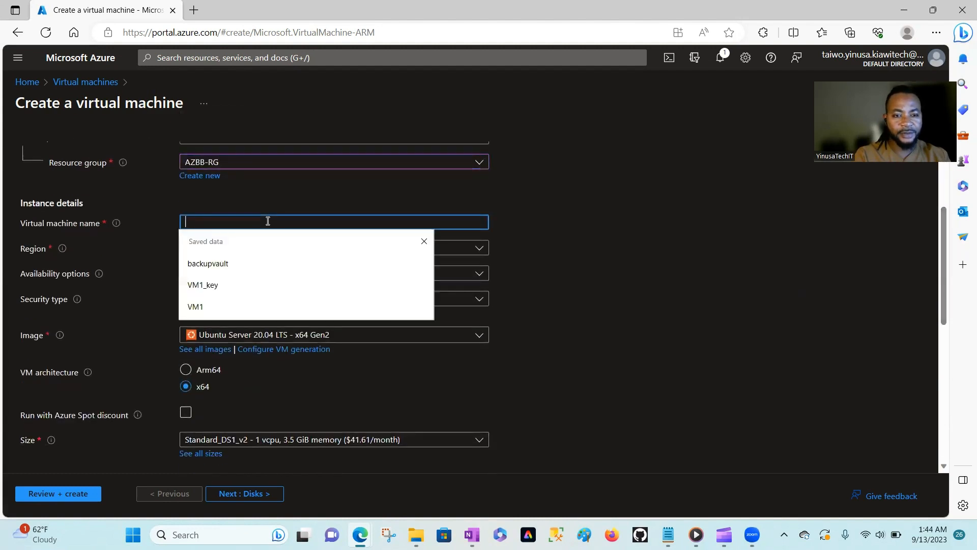
{"action": "type", "text": "VM1"}
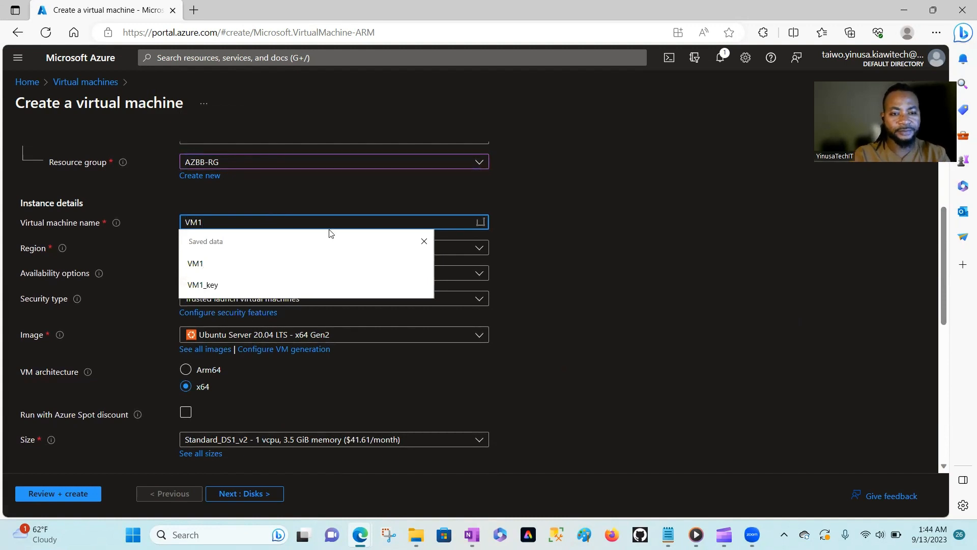
{"action": "left_click", "coordinate": [539, 263]}
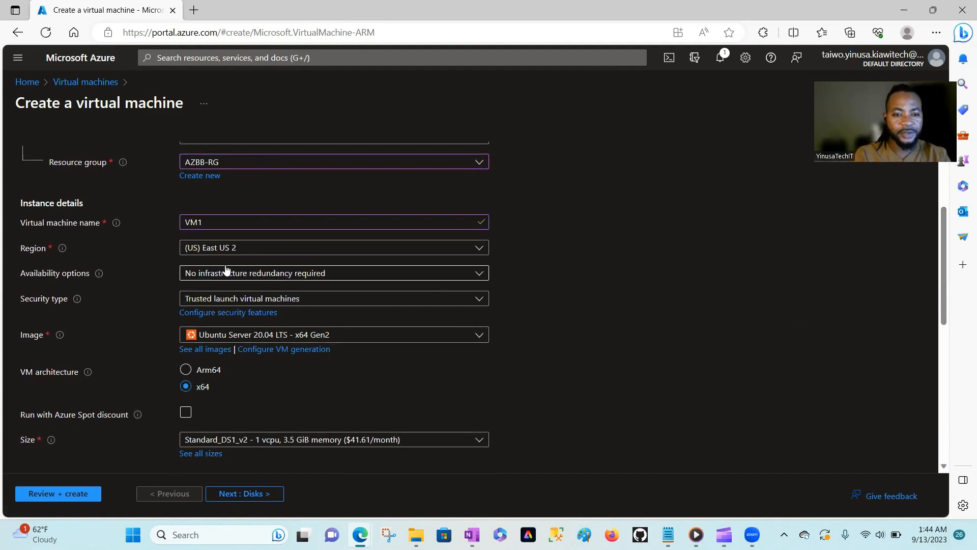
{"action": "left_click", "coordinate": [343, 251]}
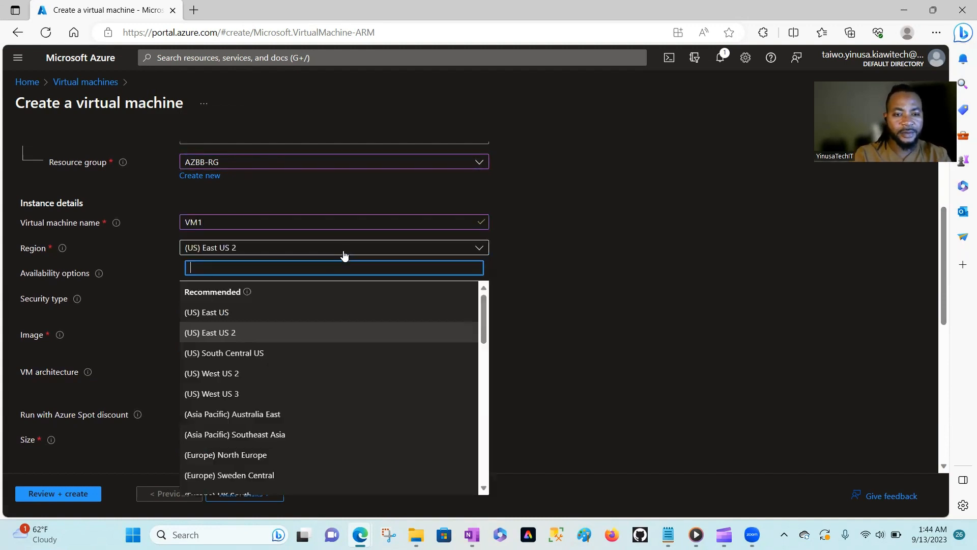
{"action": "left_click", "coordinate": [213, 312]}
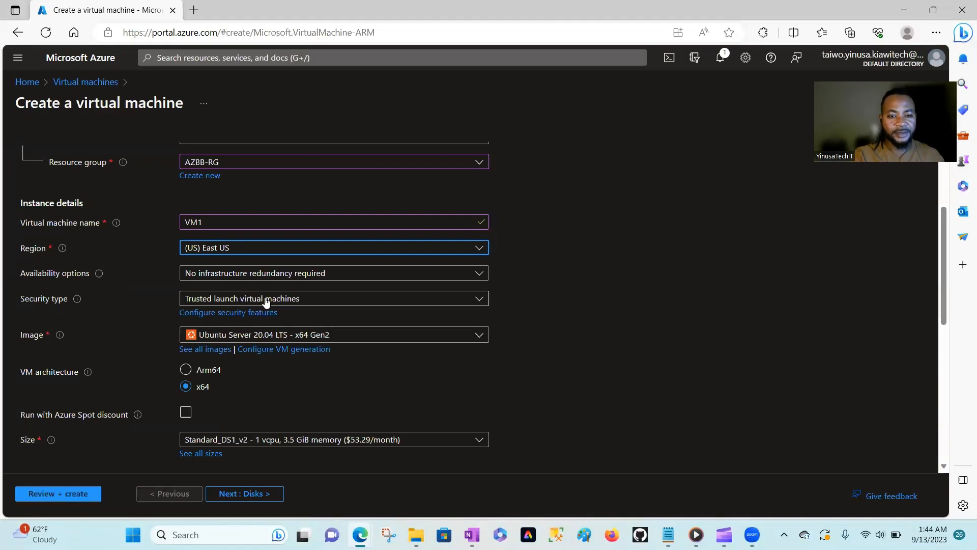
Choose the marketplace image Free SQL Server License: SQL 2019 Developer on Windows Server 2019 - x64 Gen 2
{"action": "left_click", "coordinate": [216, 350]}
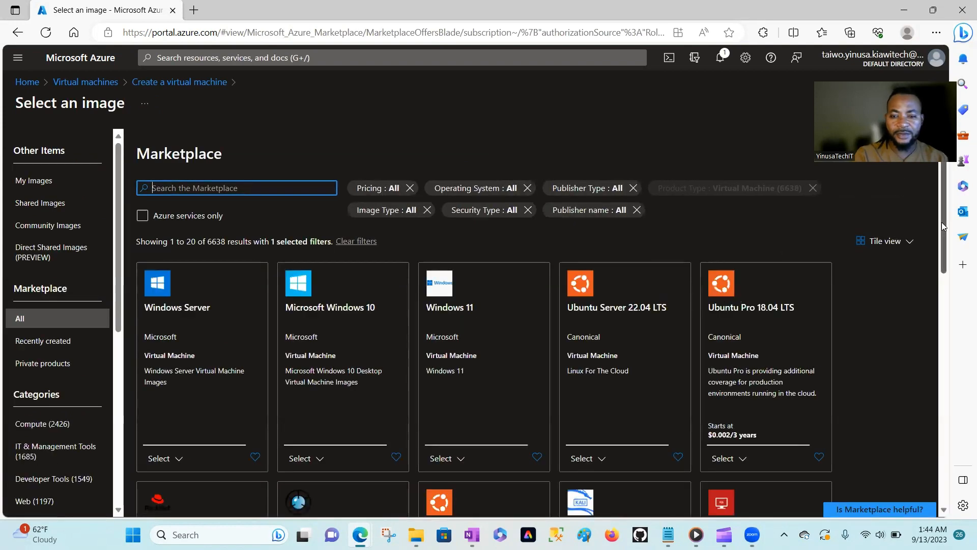
{"action": "left_click_drag", "start_coordinate": [940, 243], "coordinate": [938, 309]}
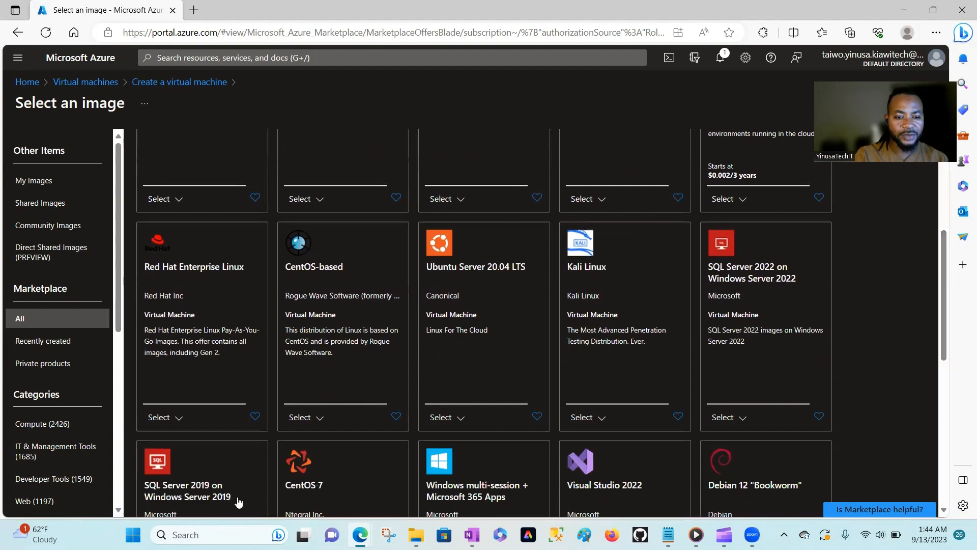
{"action": "left_click_drag", "start_coordinate": [943, 245], "coordinate": [939, 333]}
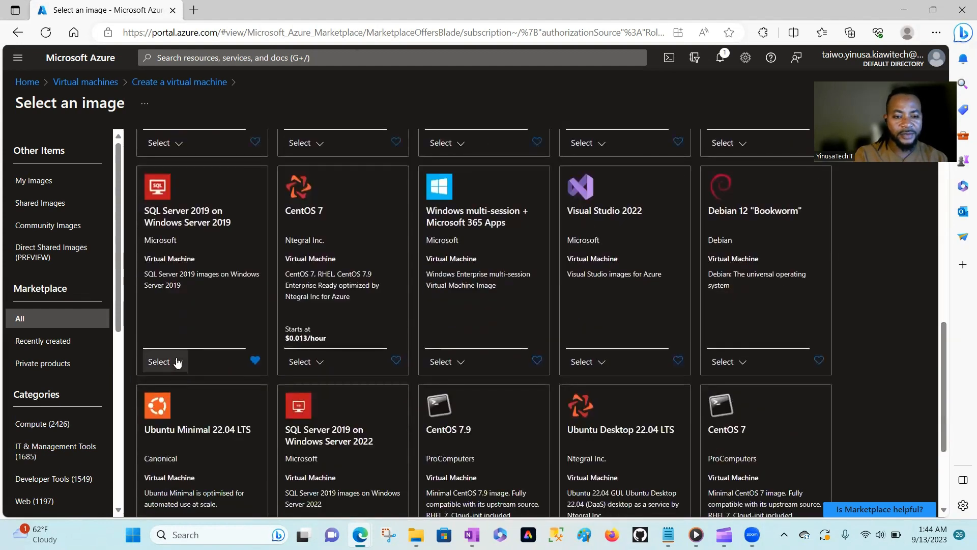
{"action": "left_click", "coordinate": [177, 362]}
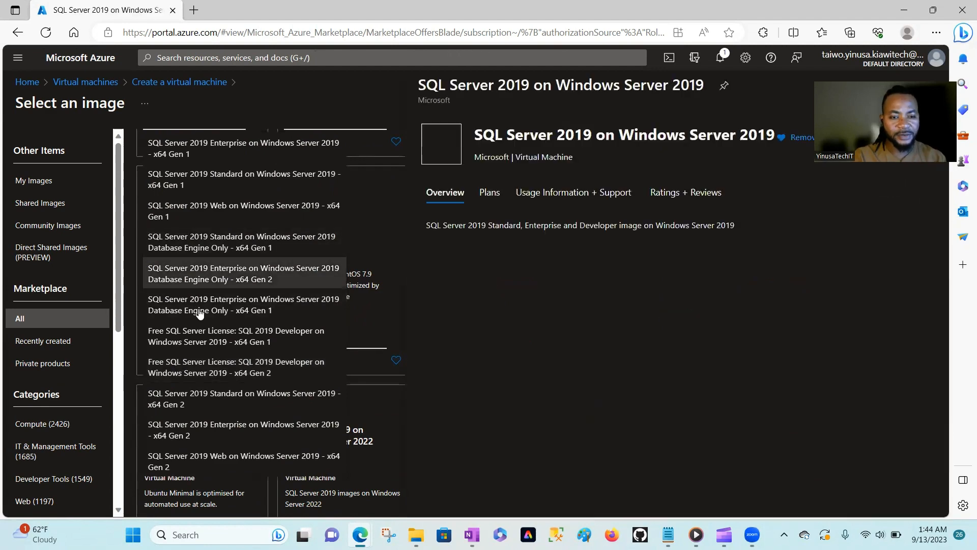
{"action": "left_click", "coordinate": [168, 362]}
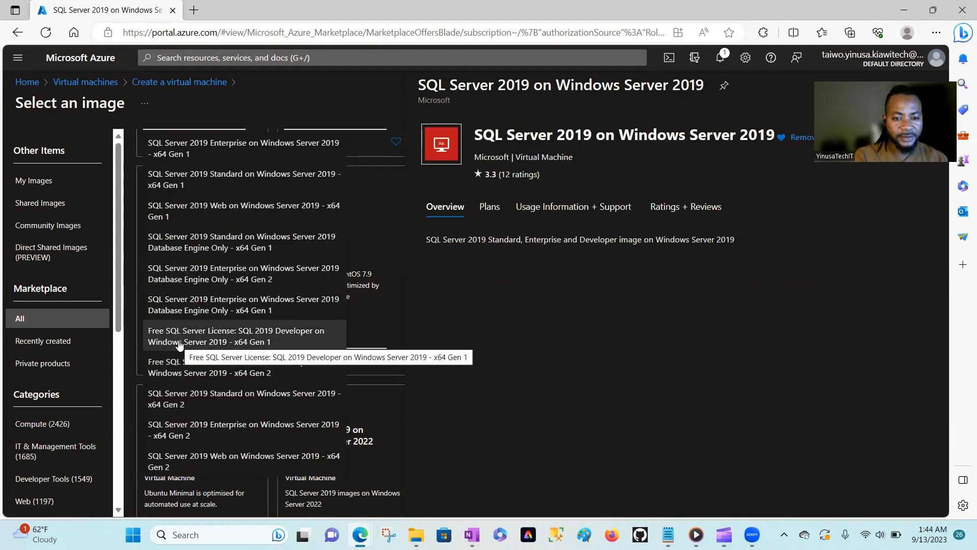
{"action": "left_click", "coordinate": [178, 368]}
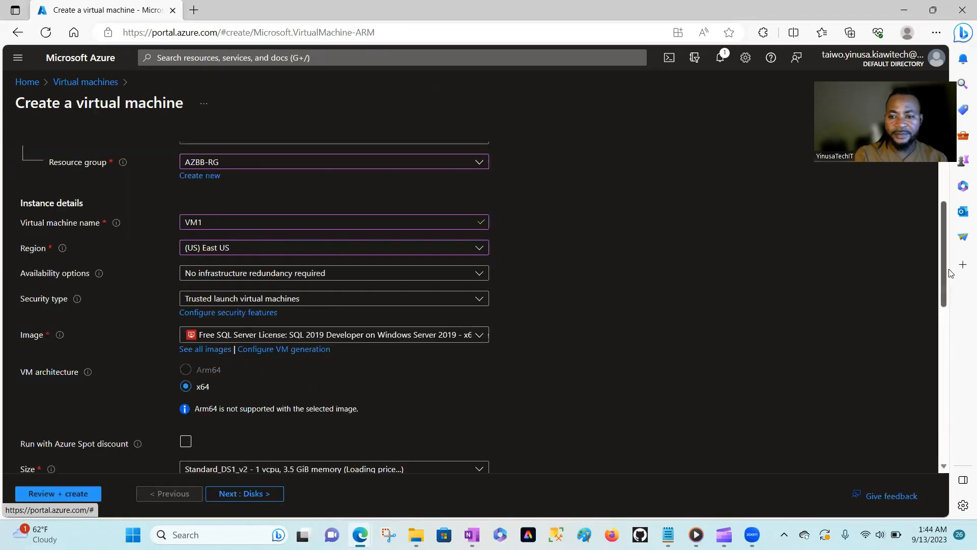
Set the administrator username to sqladmin, then enter and confirm the administrator account password
{"action": "scroll", "coordinate": [950, 285], "scroll_direction": "down", "scroll_amount": 5}
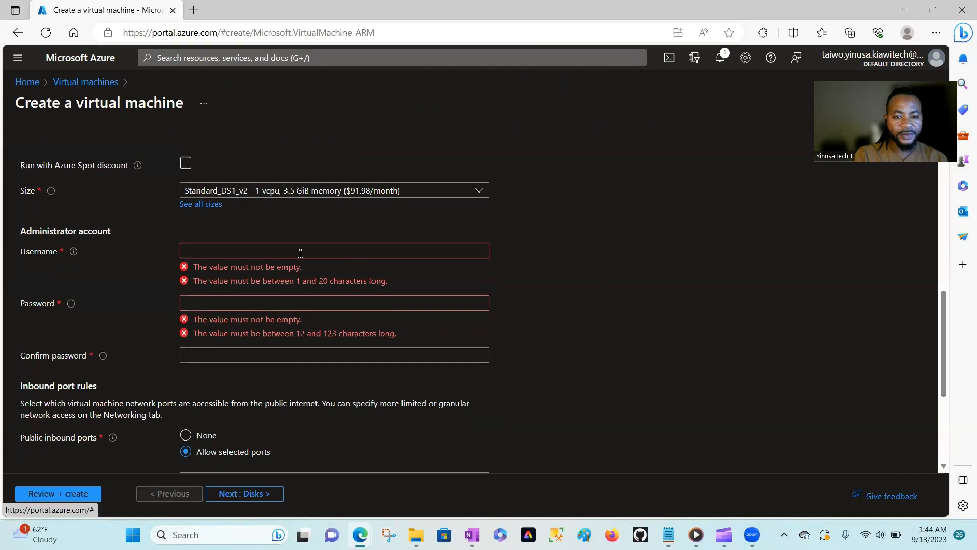
{"action": "left_click", "coordinate": [291, 253]}
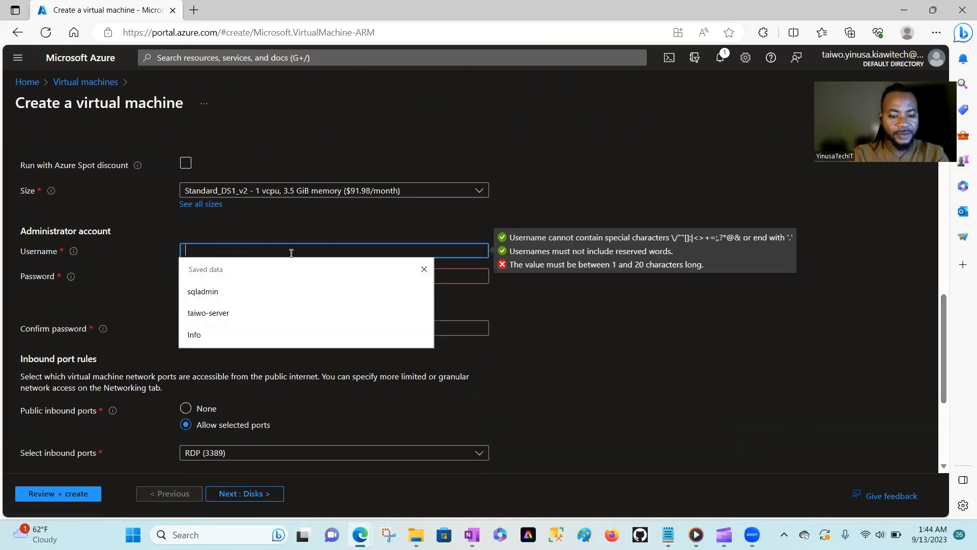
{"action": "type", "text": "sq"}
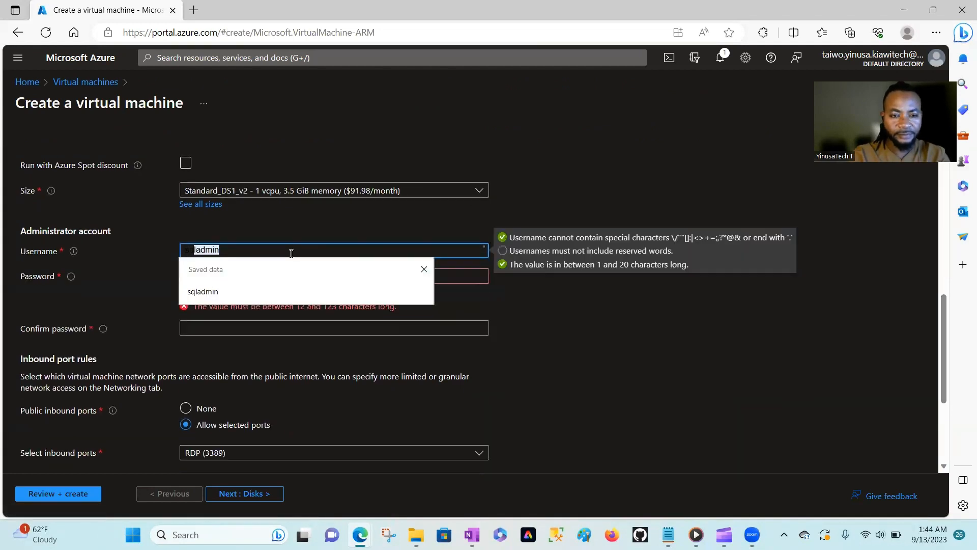
{"action": "type", "text": "ladmin"}
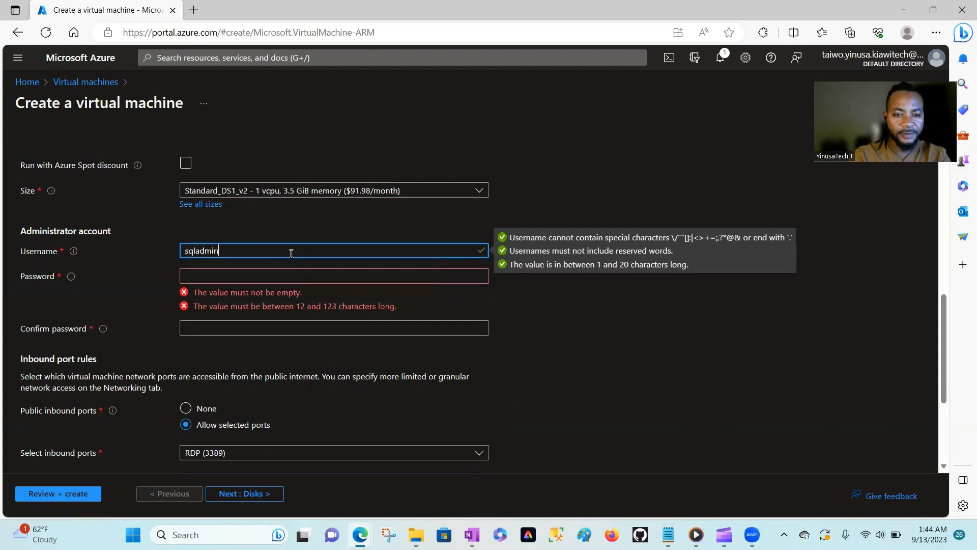
{"action": "left_click", "coordinate": [262, 275]}
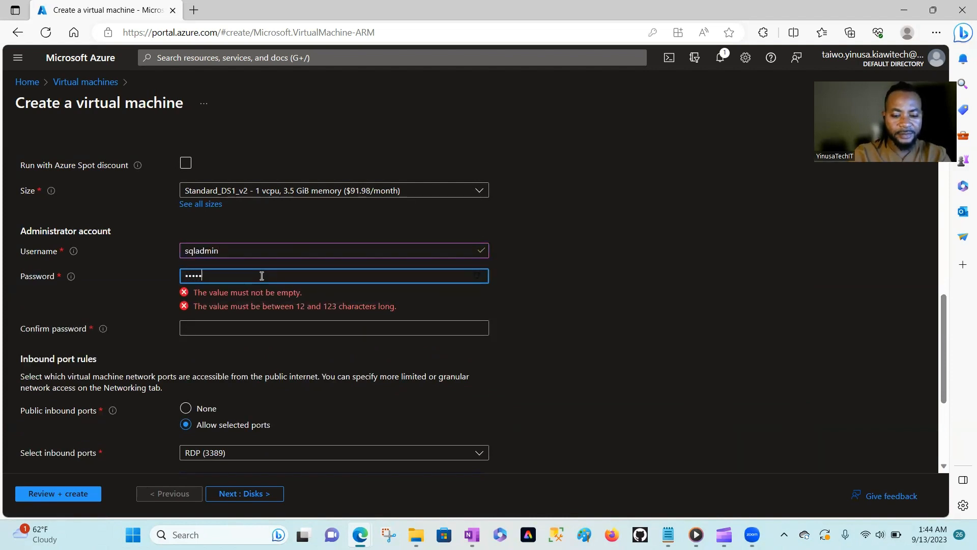
{"action": "type", "text": "••••••••••••"}
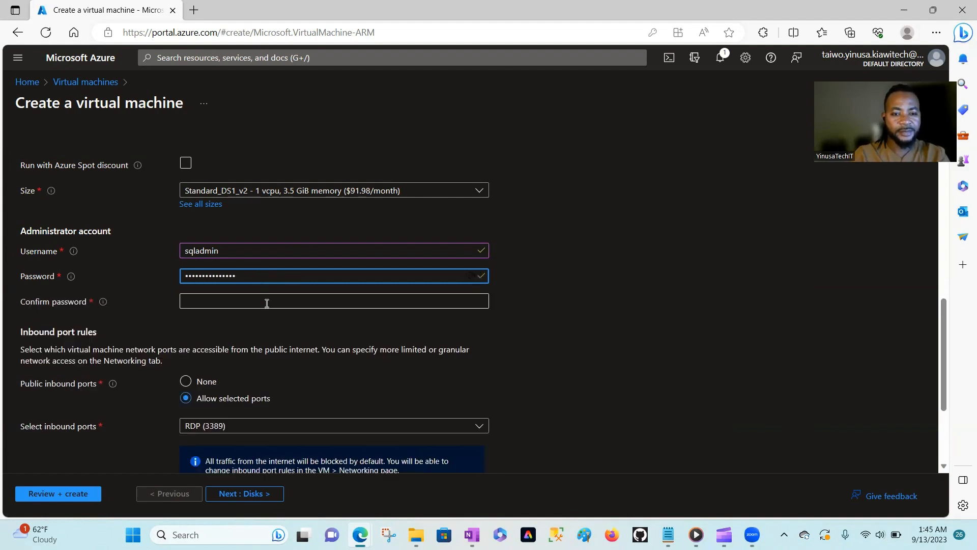
{"action": "left_click", "coordinate": [267, 303]}
{"action": "type", "text": "•••"}
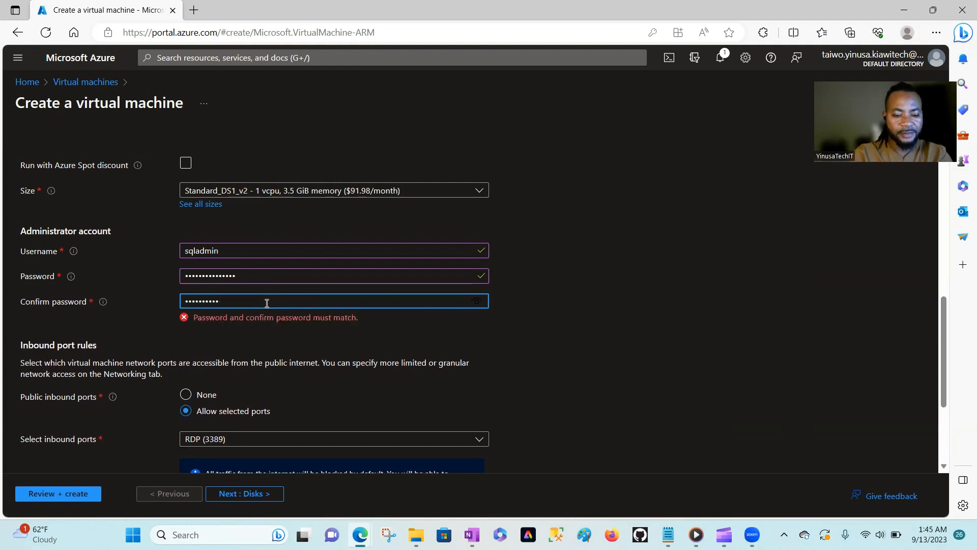
{"action": "type", "text": "•••"}
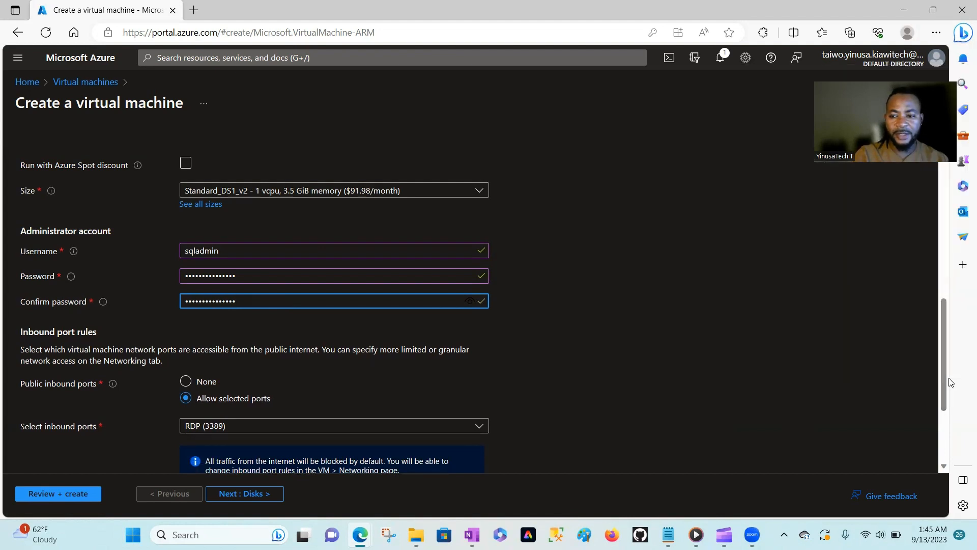
Allow HTTP (80) alongside RDP (3389) as inbound ports and opt to use an existing, eligible Windows Server license
{"action": "scroll", "coordinate": [519, 249], "scroll_direction": "down", "scroll_amount": 2}
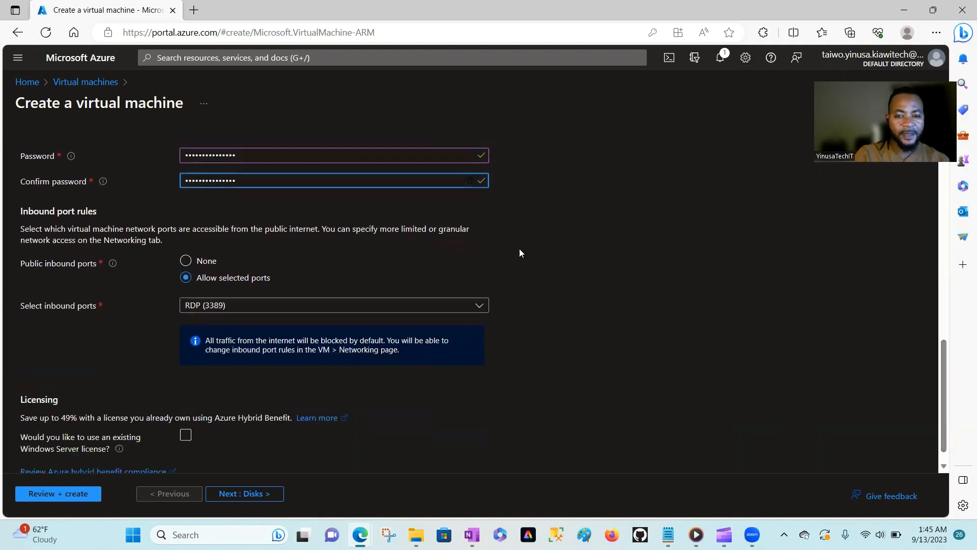
{"action": "left_click", "coordinate": [487, 309]}
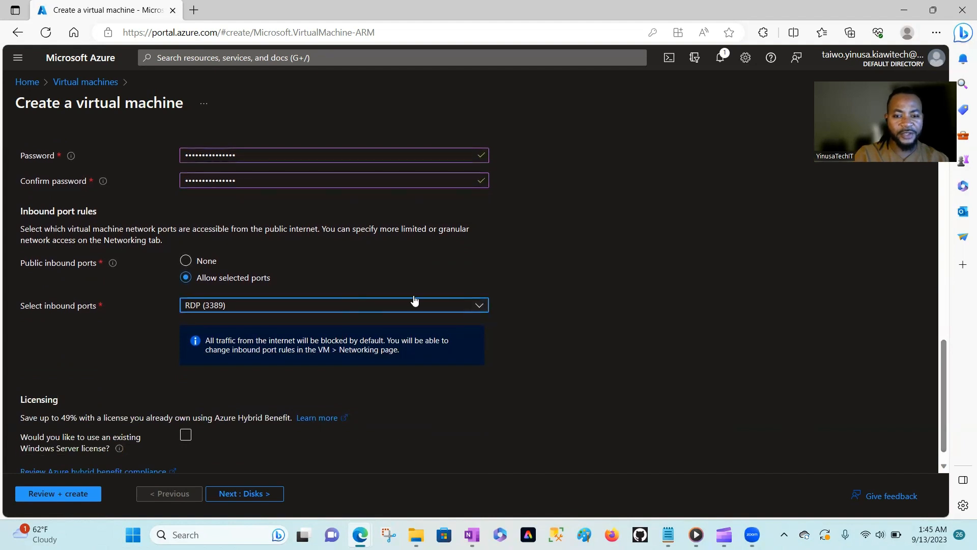
{"action": "left_click", "coordinate": [480, 305]}
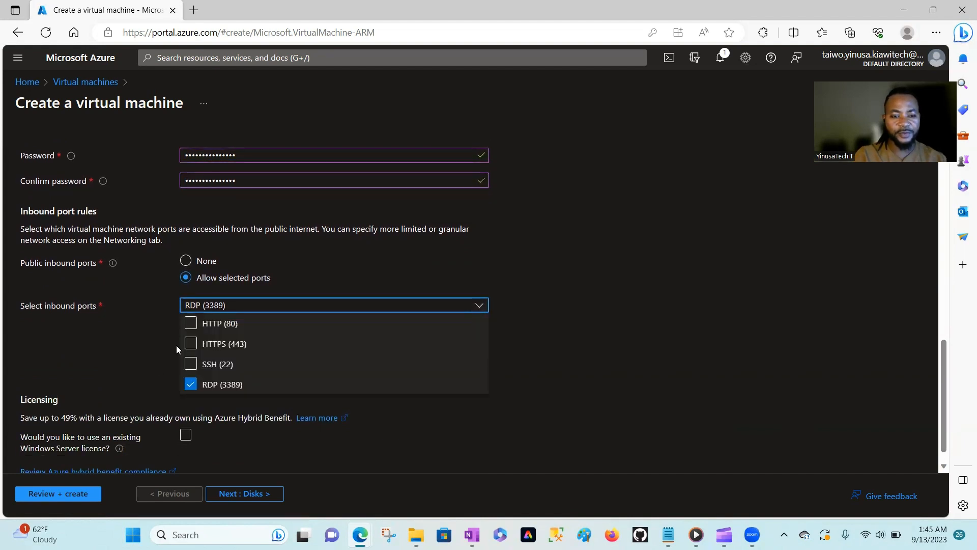
{"action": "left_click", "coordinate": [190, 324]}
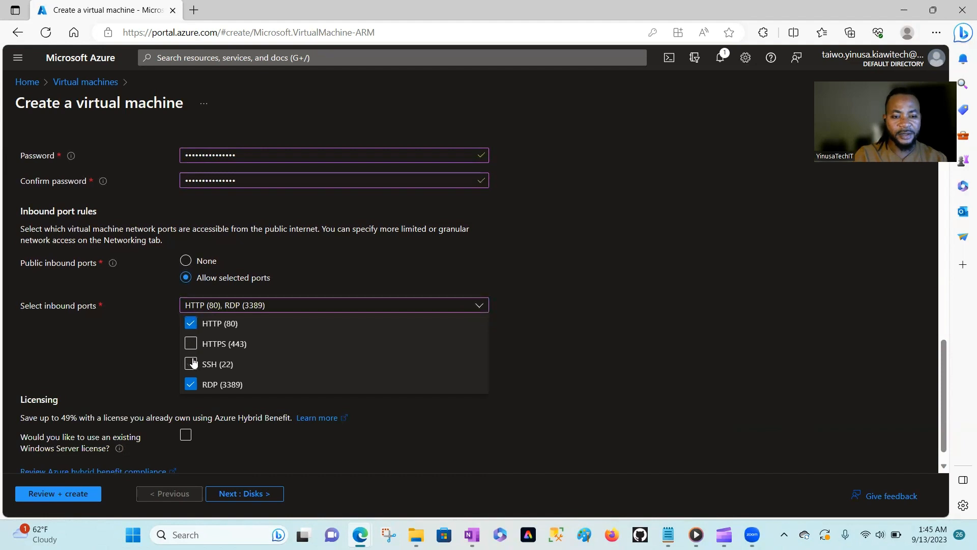
{"action": "left_click", "coordinate": [555, 339]}
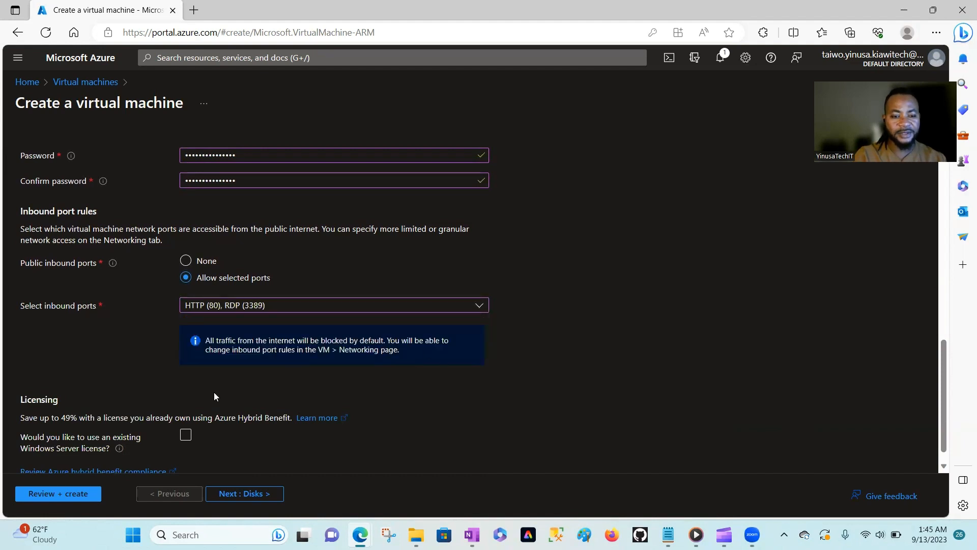
{"action": "left_click", "coordinate": [185, 436]}
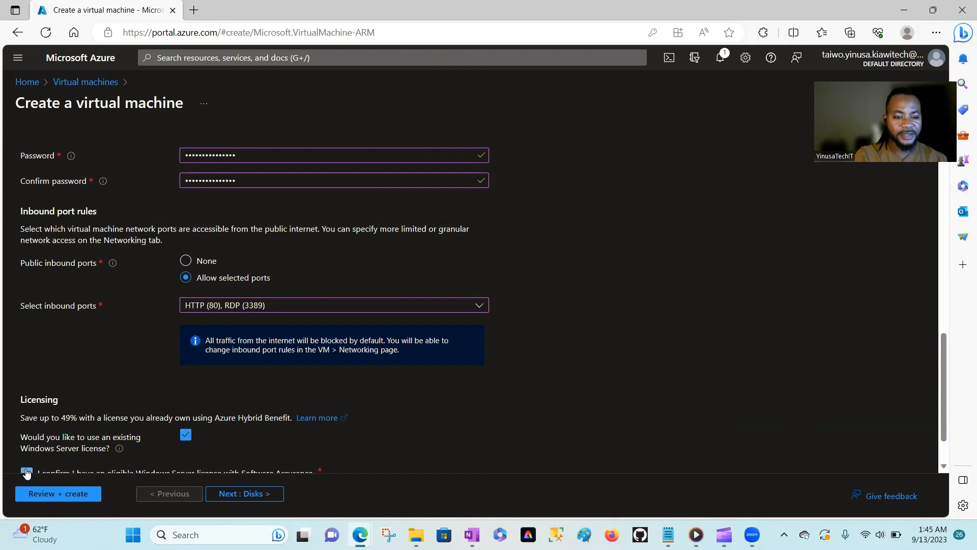
Validate the VM1 configuration, ignore the deployment recommendations, and create the virtual machine after checking its summary
{"action": "left_click", "coordinate": [88, 495]}
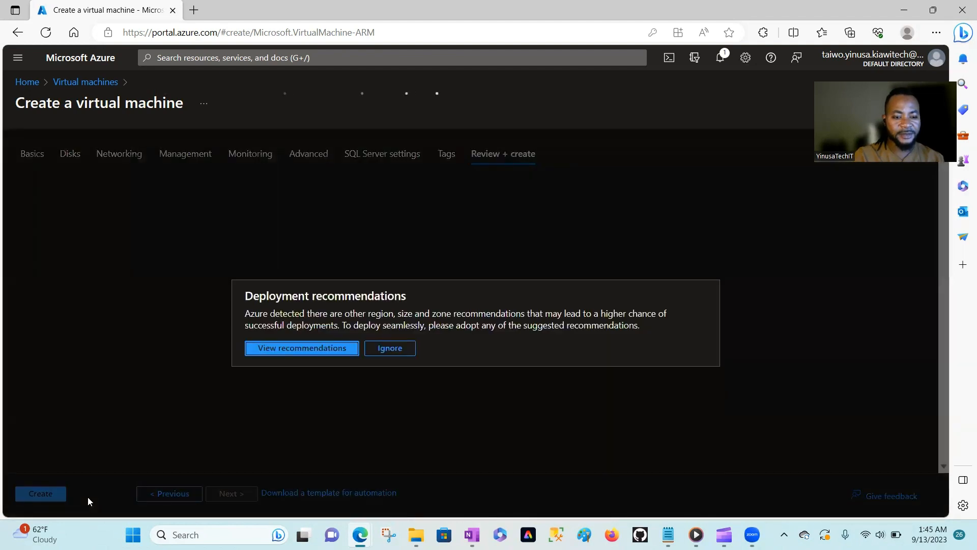
{"action": "left_click", "coordinate": [391, 349]}
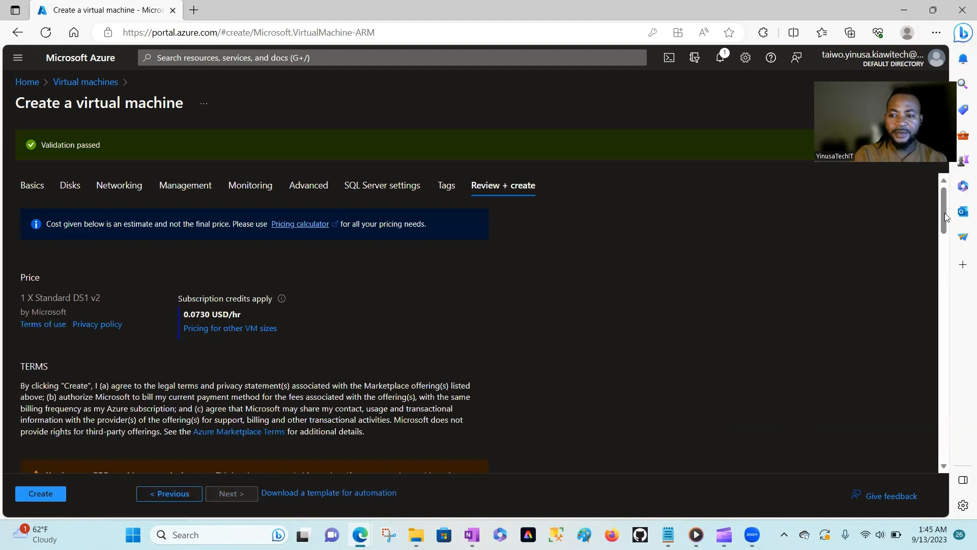
{"action": "left_click_drag", "start_coordinate": [944, 212], "coordinate": [940, 258]}
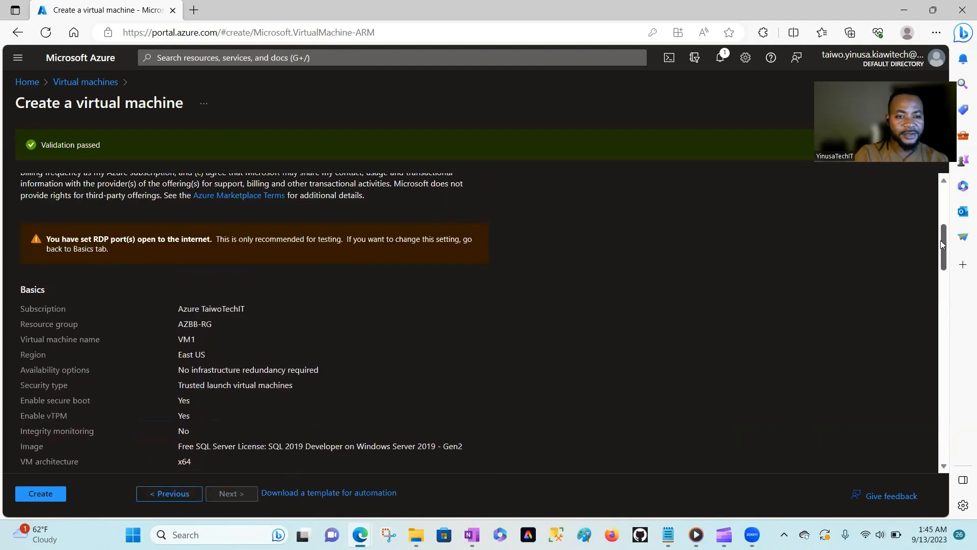
{"action": "left_click", "coordinate": [41, 494]}
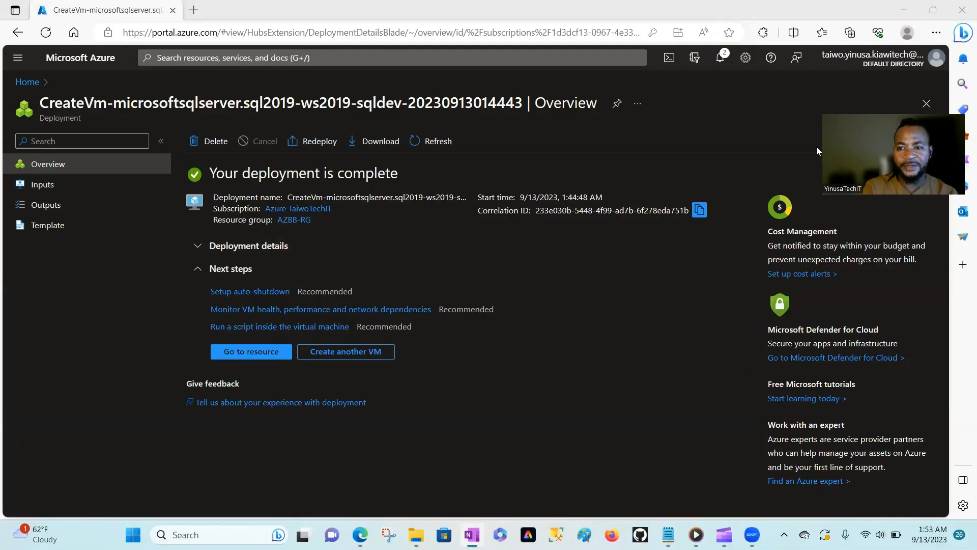
Go to the deployed VM1's backup settings and name the new Recovery Services vault VM1vault888
{"action": "left_click", "coordinate": [262, 358]}
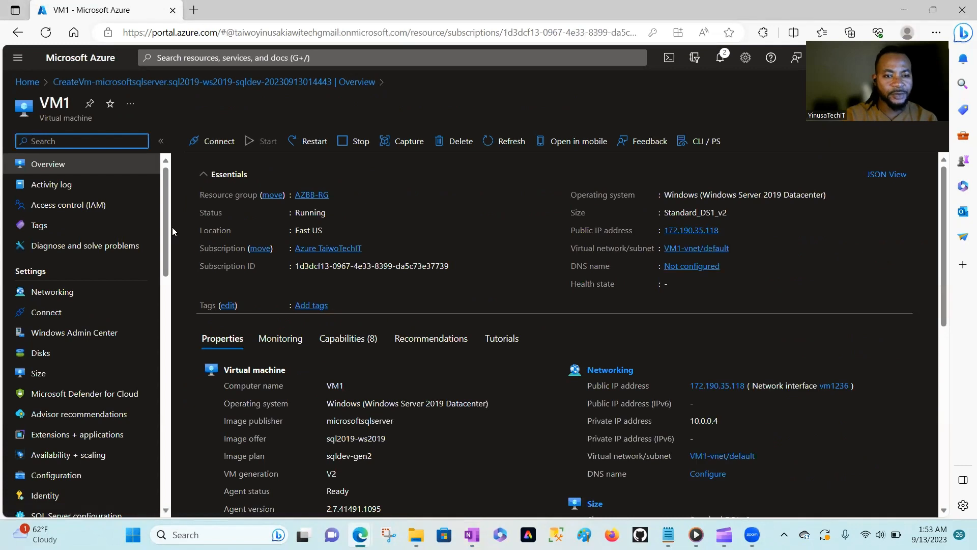
{"action": "left_click_drag", "start_coordinate": [167, 228], "coordinate": [166, 294]}
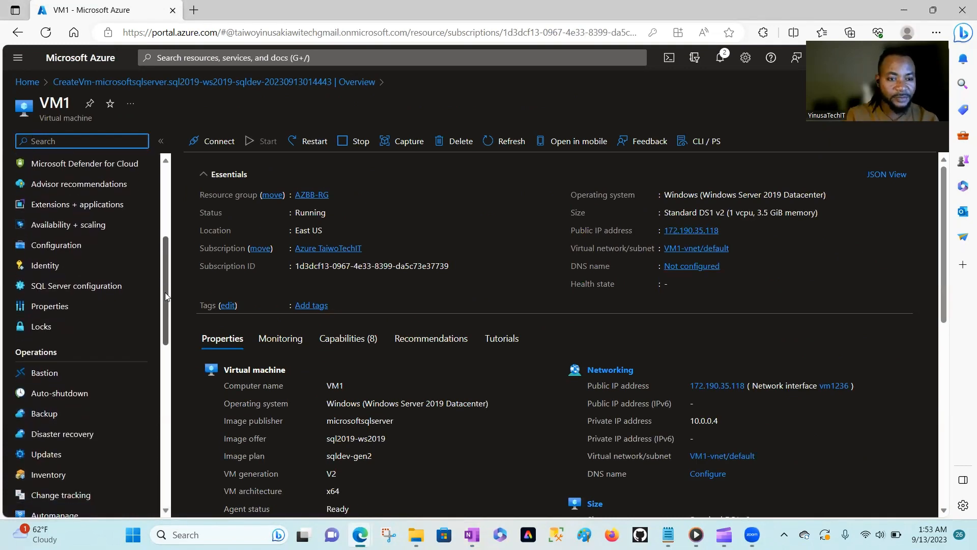
{"action": "left_click_drag", "start_coordinate": [165, 292], "coordinate": [156, 326]}
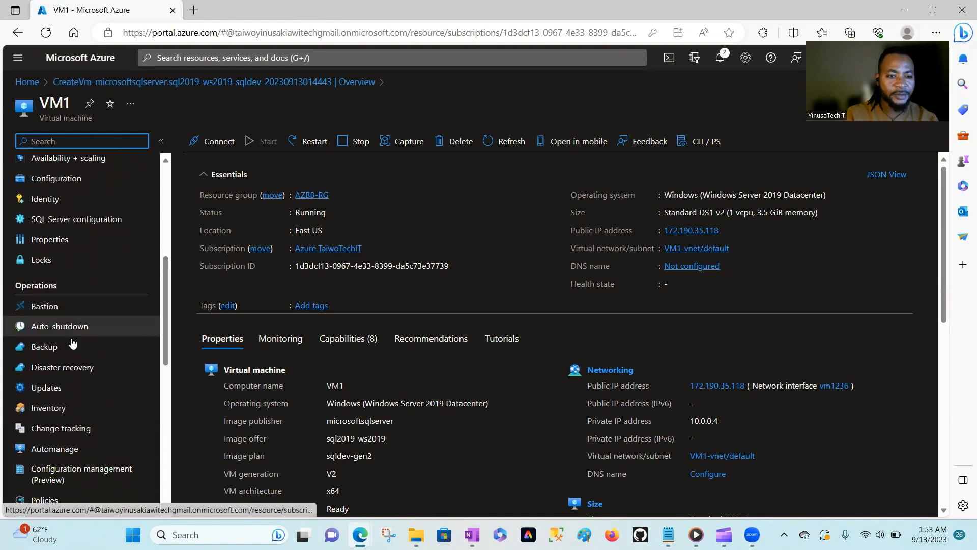
{"action": "left_click", "coordinate": [47, 345]}
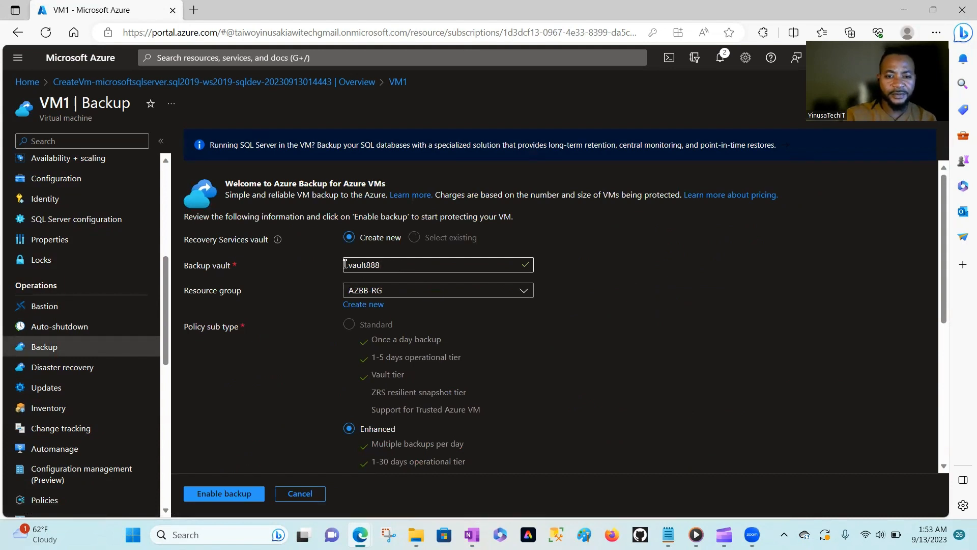
{"action": "left_click", "coordinate": [348, 265]}
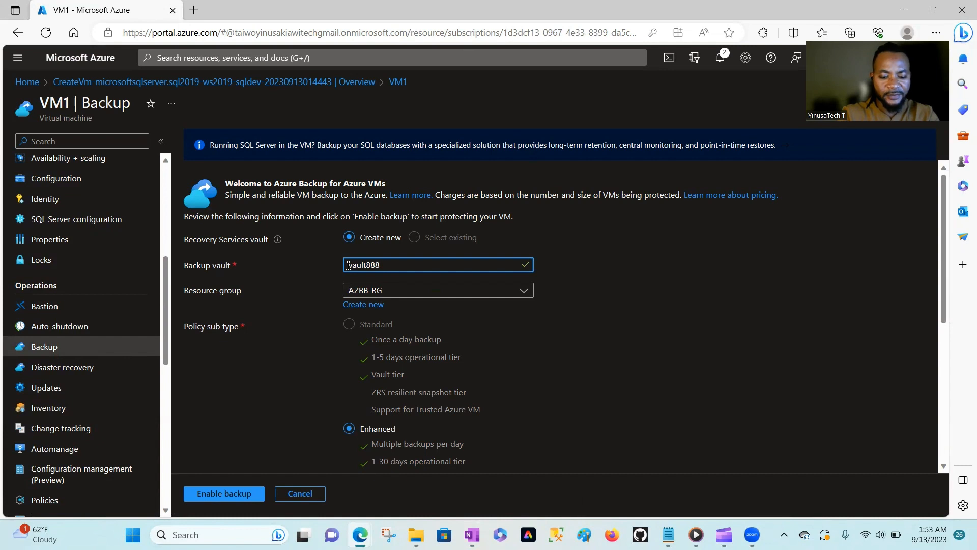
{"action": "type", "text": "VM"}
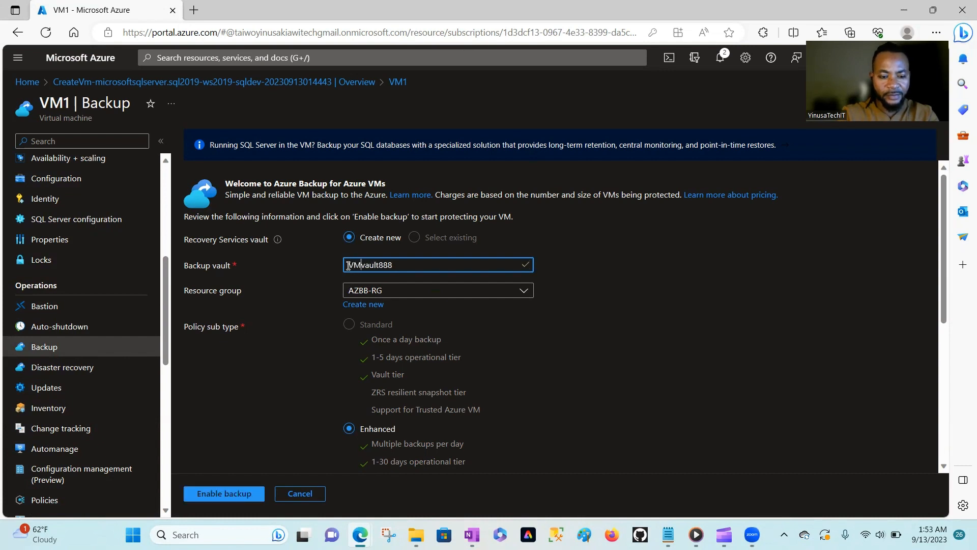
{"action": "type", "text": "1"}
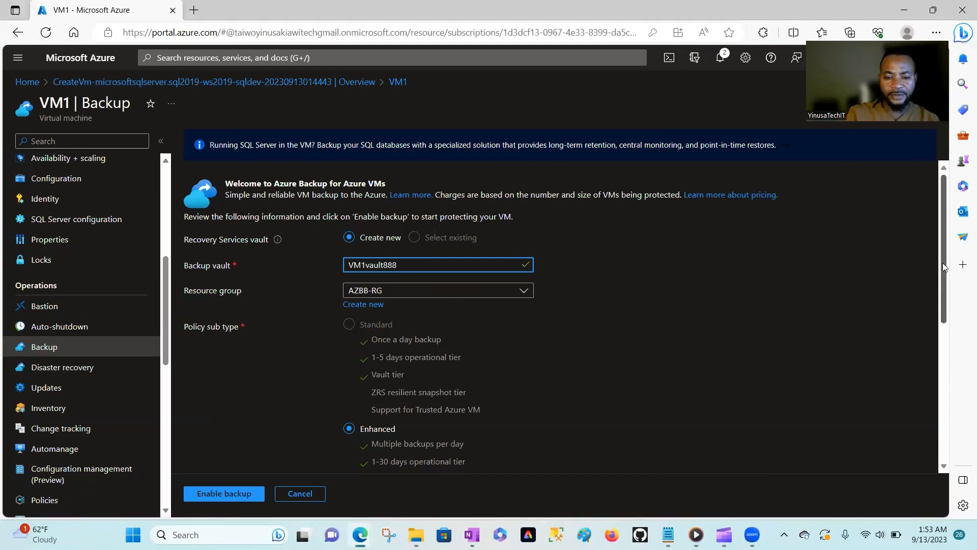
Edit the new enhanced backup policy and rename it VM1-dailybackup
{"action": "left_click_drag", "start_coordinate": [943, 263], "coordinate": [930, 338]}
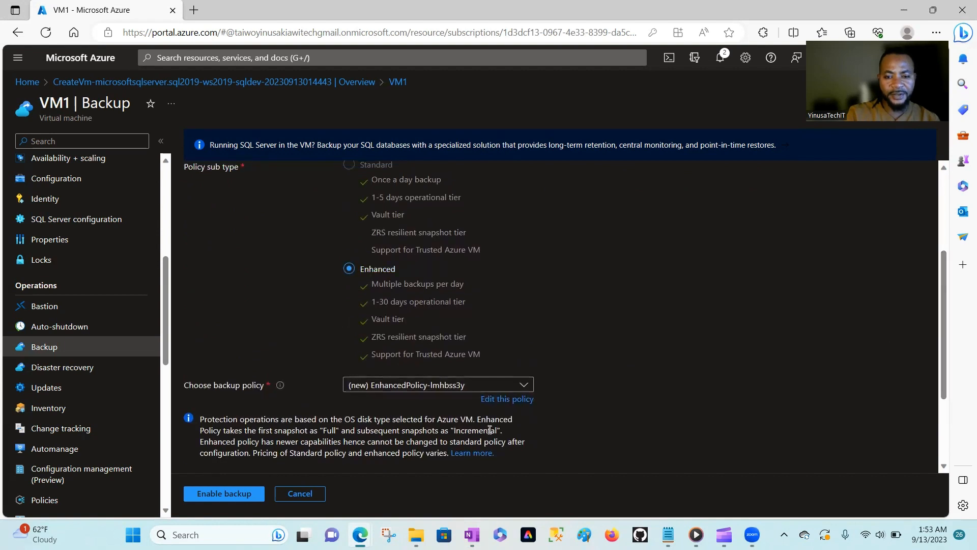
{"action": "left_click", "coordinate": [507, 399]}
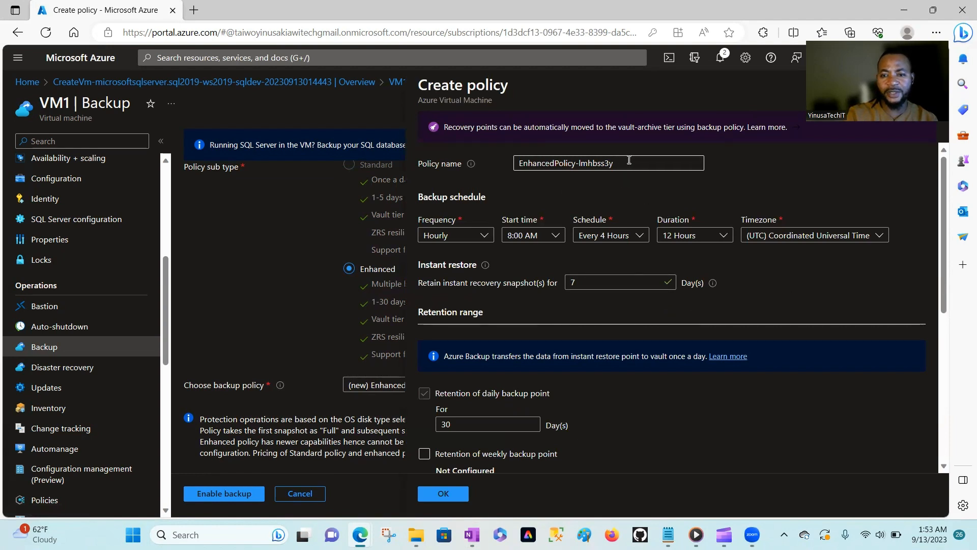
{"action": "left_click_drag", "start_coordinate": [626, 164], "coordinate": [517, 169]}
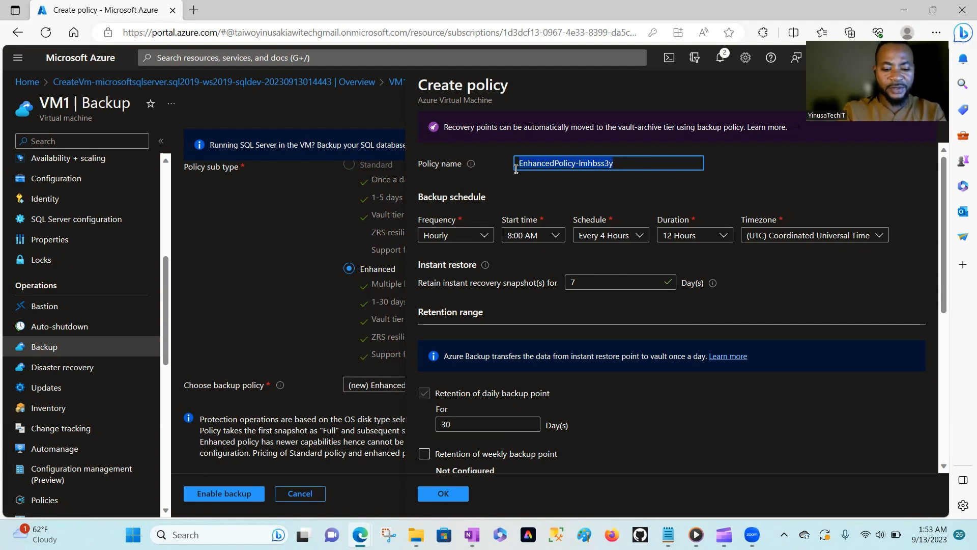
{"action": "type", "text": "VM1-backup"}
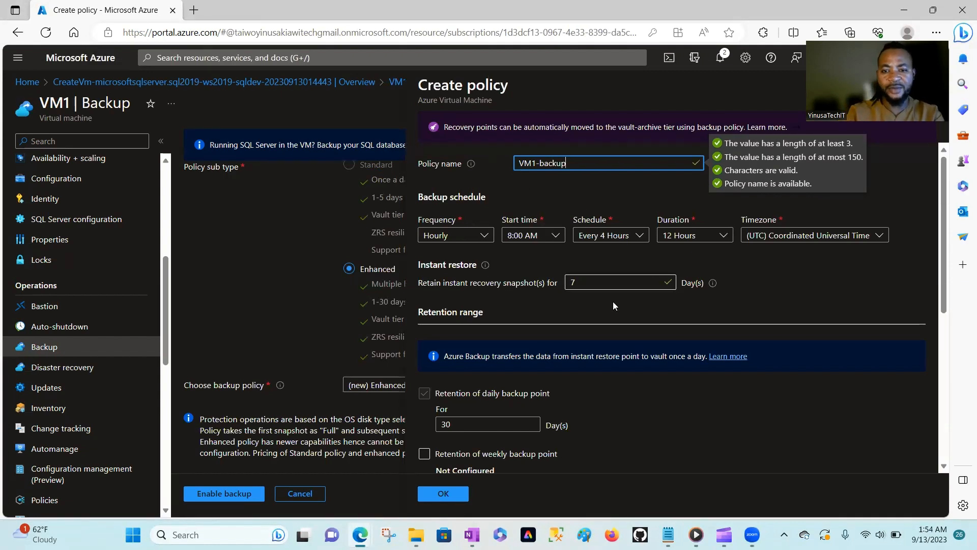
{"action": "left_click", "coordinate": [541, 163]}
{"action": "type", "text": "daily"}
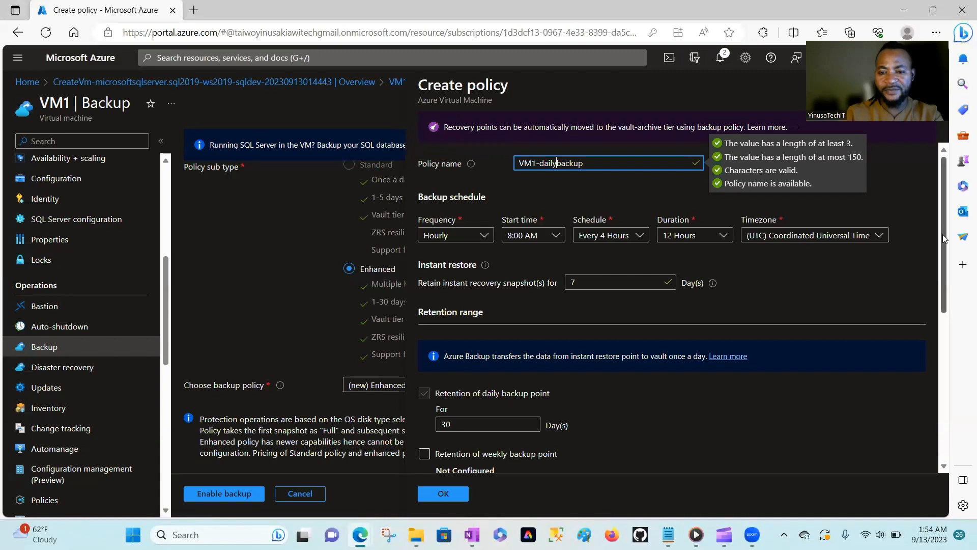
Accept the policy with its default schedule and retention settings, and enable backup for the virtual machine
{"action": "left_click_drag", "start_coordinate": [943, 234], "coordinate": [931, 329]}
{"action": "scroll", "coordinate": [932, 327], "scroll_direction": "down", "scroll_amount": 2}
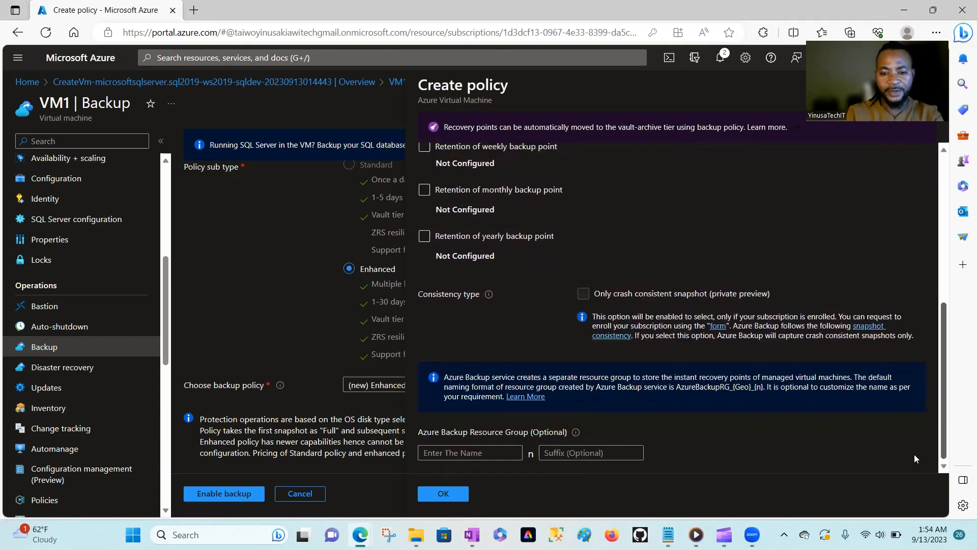
{"action": "left_click", "coordinate": [444, 494]}
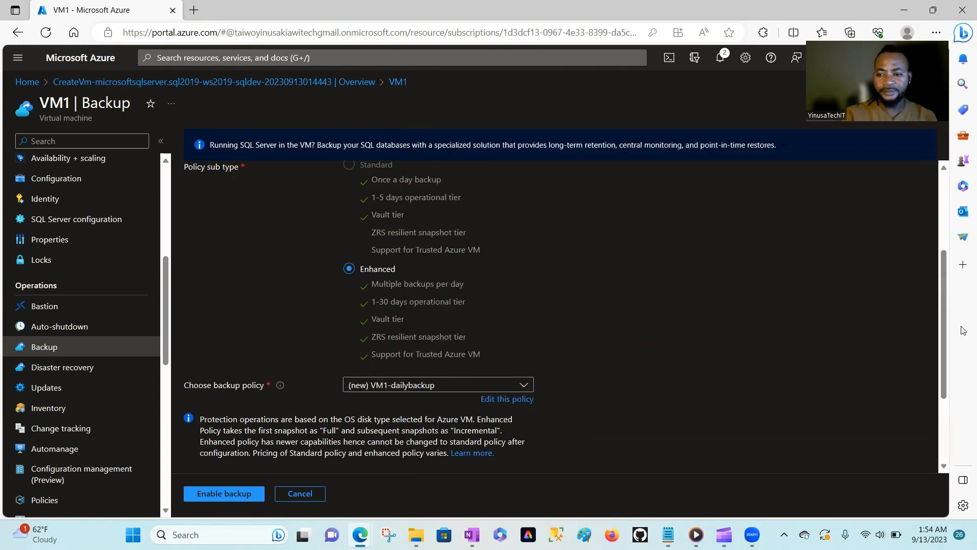
{"action": "left_click_drag", "start_coordinate": [944, 337], "coordinate": [941, 411]}
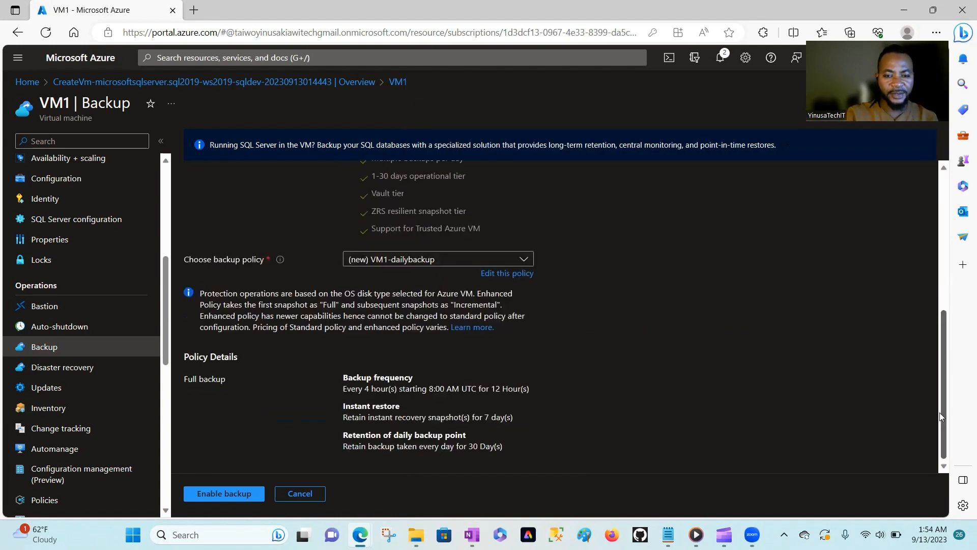
{"action": "left_click", "coordinate": [223, 491]}
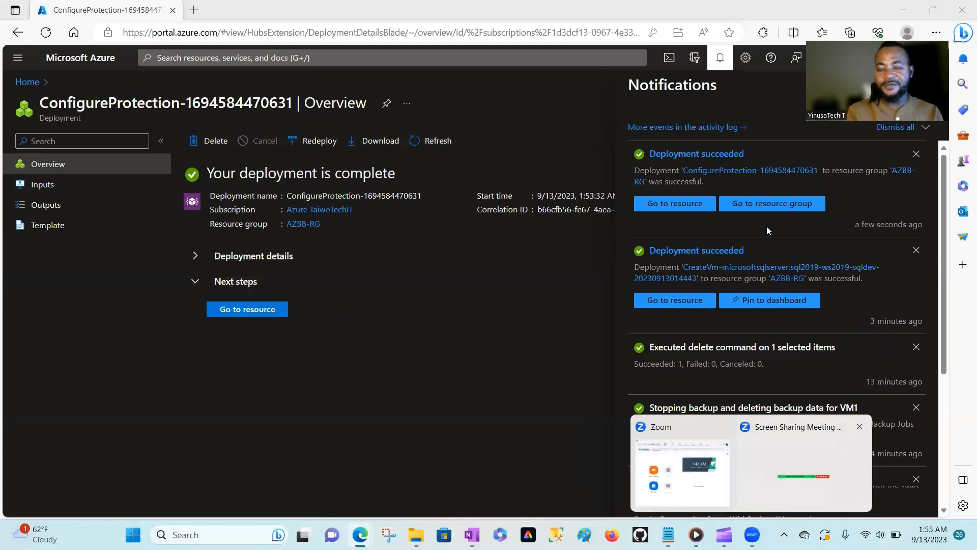
Go to the VM1vault888 vault and open the details of its Azure Virtual Machine backup item VM1
{"action": "left_click", "coordinate": [661, 209]}
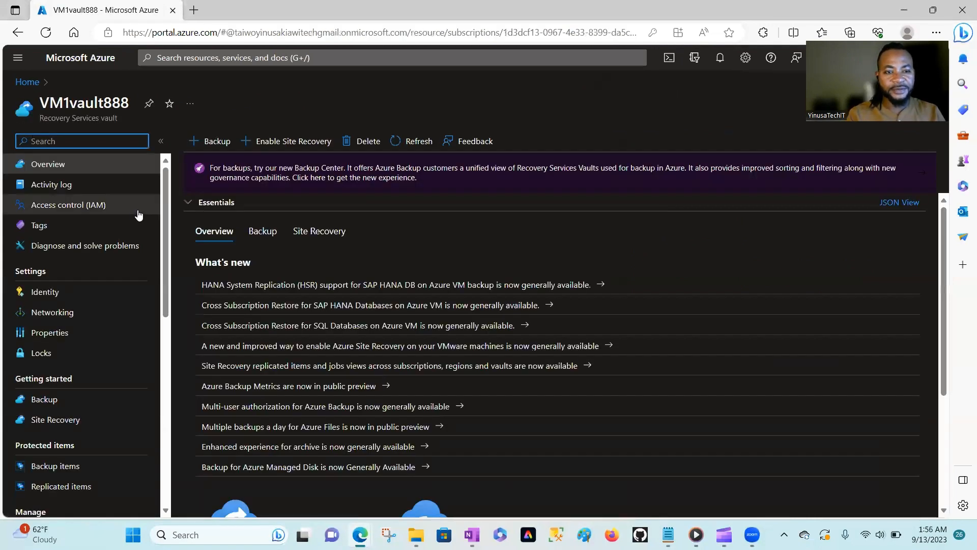
{"action": "left_click_drag", "start_coordinate": [164, 227], "coordinate": [161, 382]}
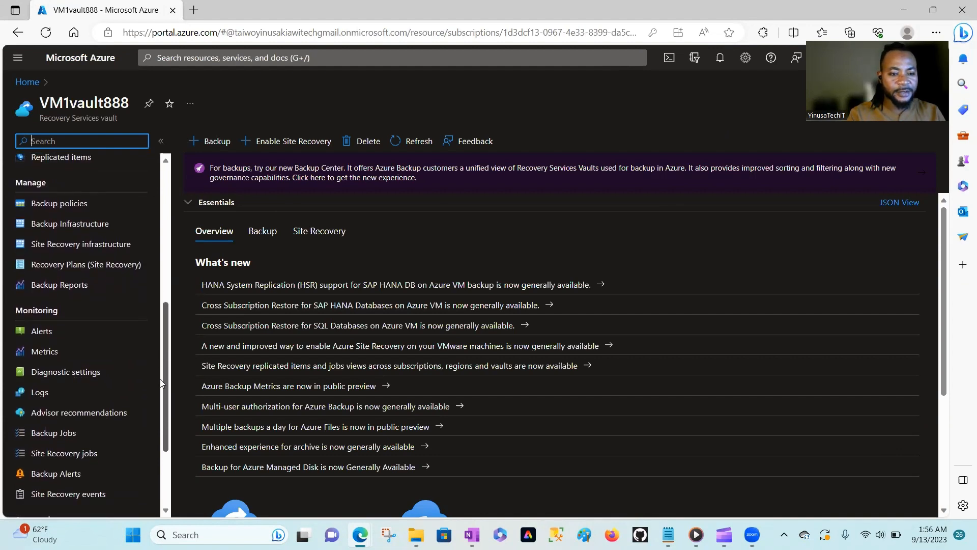
{"action": "left_click_drag", "start_coordinate": [162, 383], "coordinate": [170, 309]}
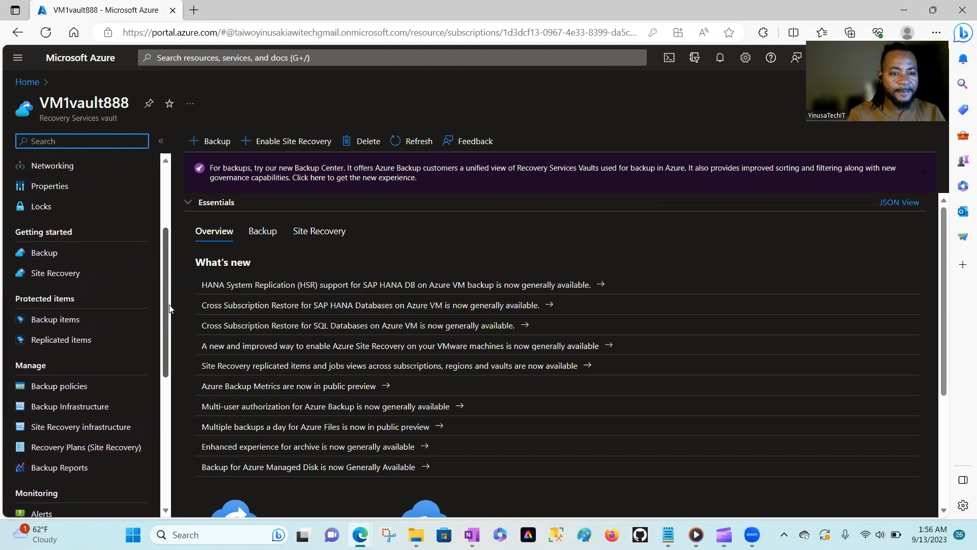
{"action": "left_click", "coordinate": [55, 322]}
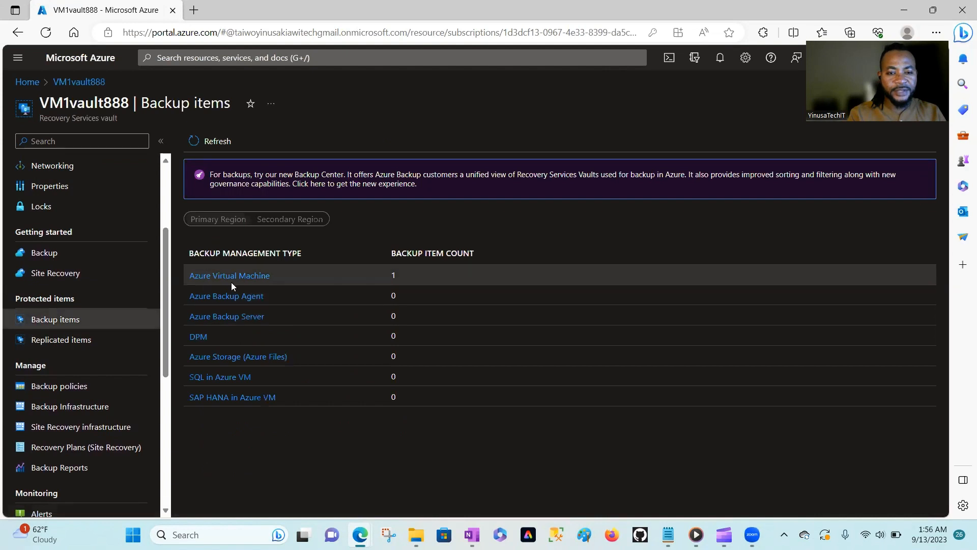
{"action": "left_click", "coordinate": [242, 283]}
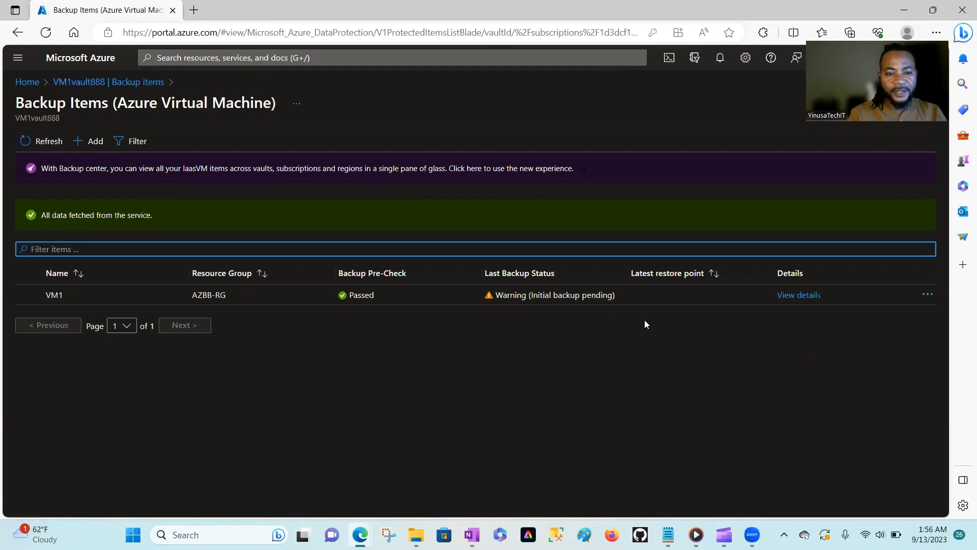
{"action": "left_click", "coordinate": [803, 300]}
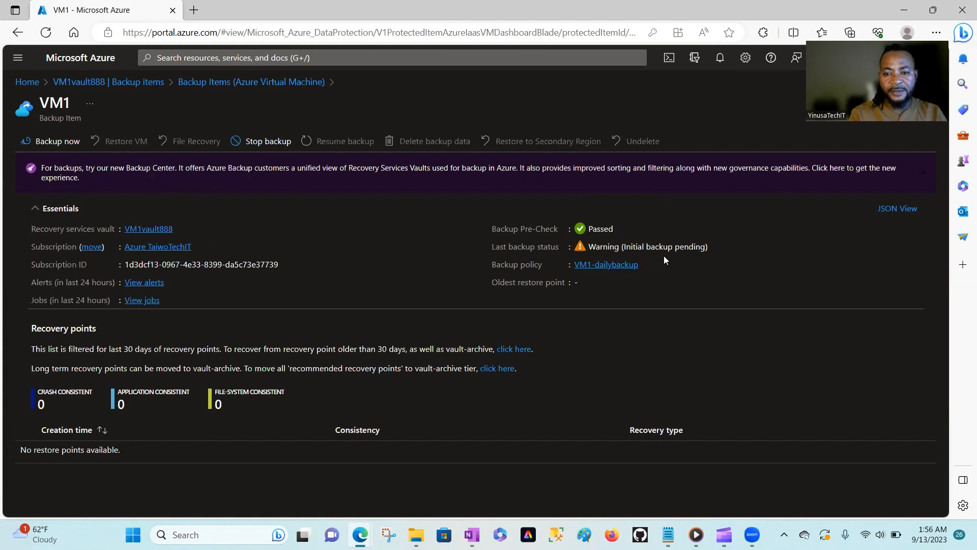
Start an on-demand backup of VM1 retained until 10/13/2023 and check its notification
{"action": "left_click", "coordinate": [61, 143]}
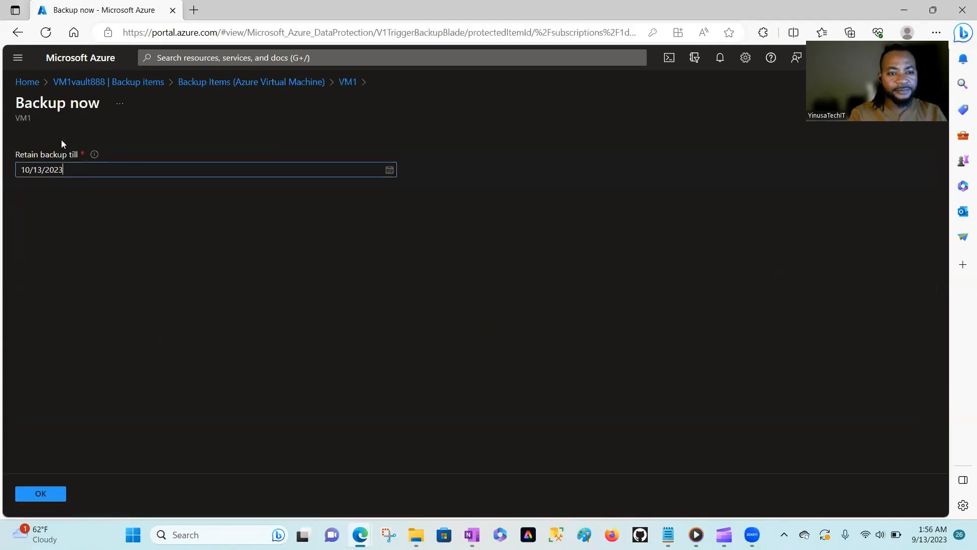
{"action": "left_click", "coordinate": [41, 493]}
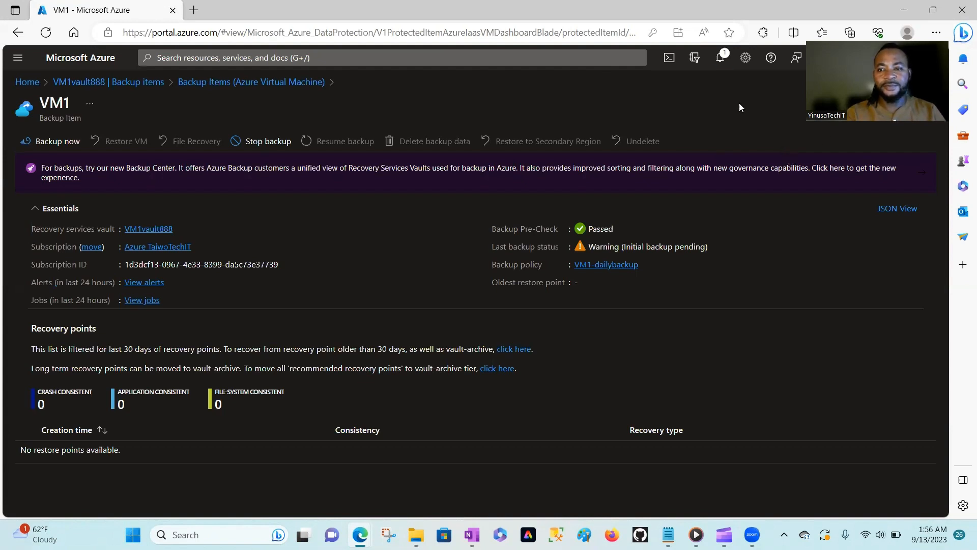
{"action": "left_click", "coordinate": [720, 58]}
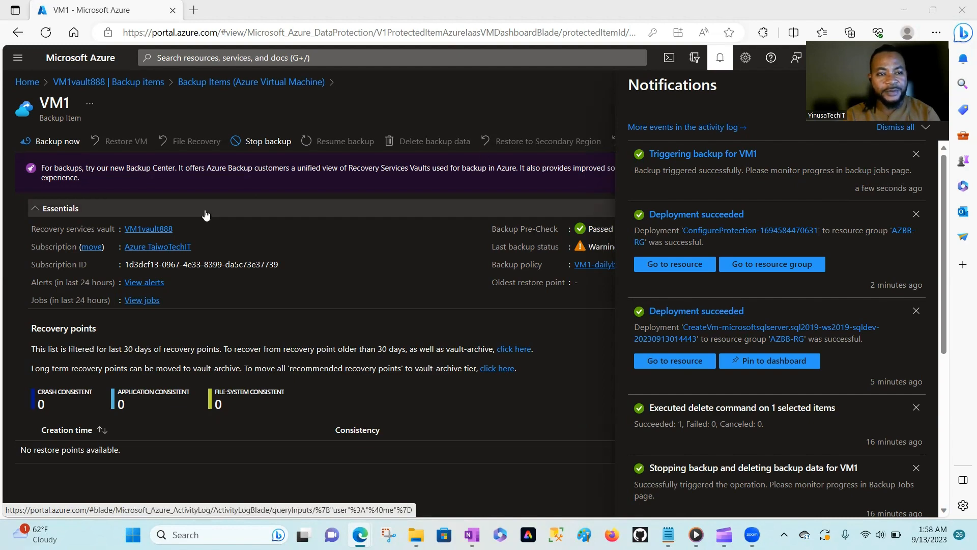
Return to VM1vault888 and view its backup jobs to check the VM1 backup's progress, closing the notifications
{"action": "left_click", "coordinate": [215, 84]}
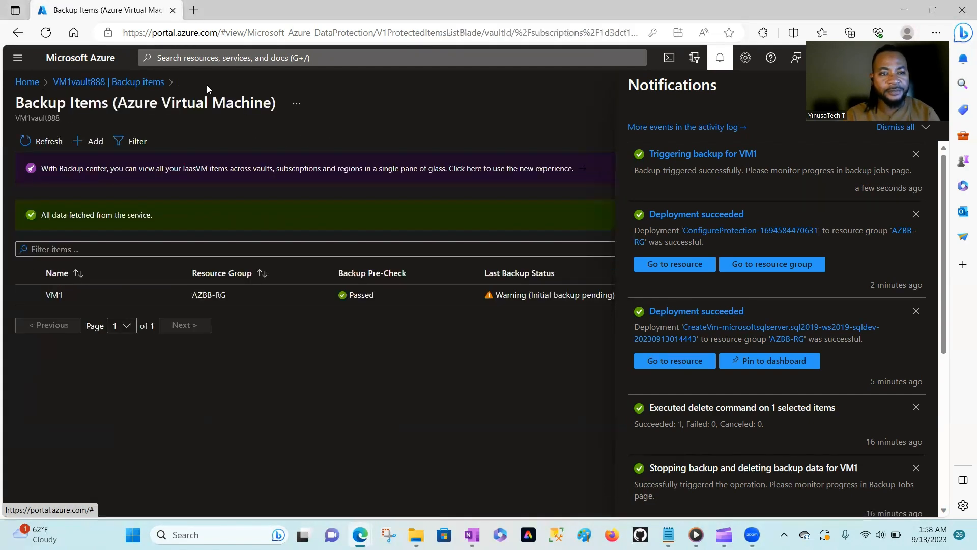
{"action": "left_click", "coordinate": [119, 85]}
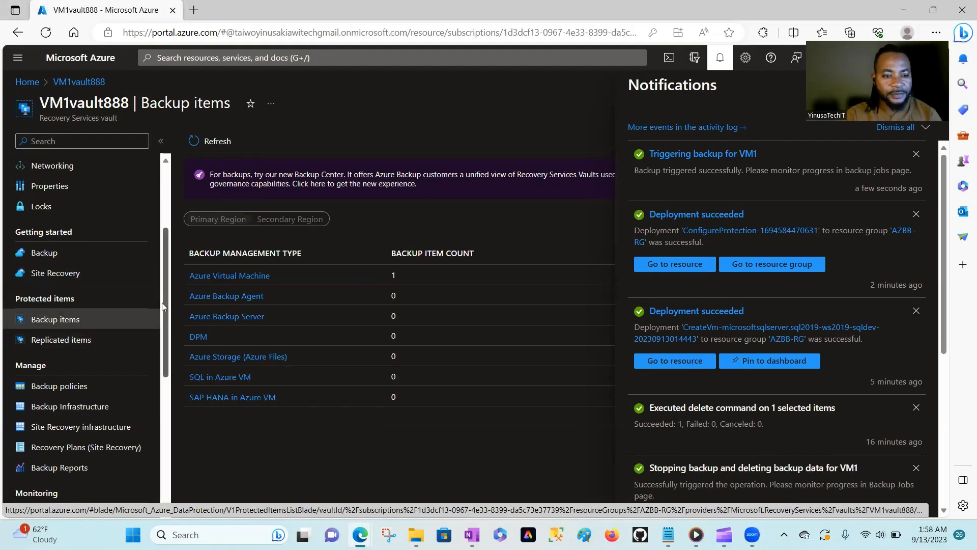
{"action": "right_click", "coordinate": [160, 334]}
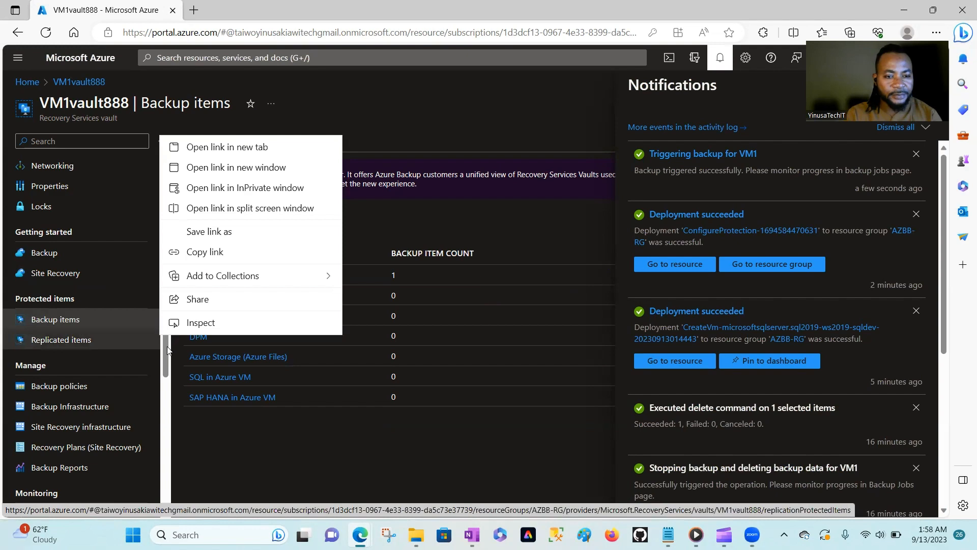
{"action": "left_click_drag", "start_coordinate": [167, 349], "coordinate": [164, 439]}
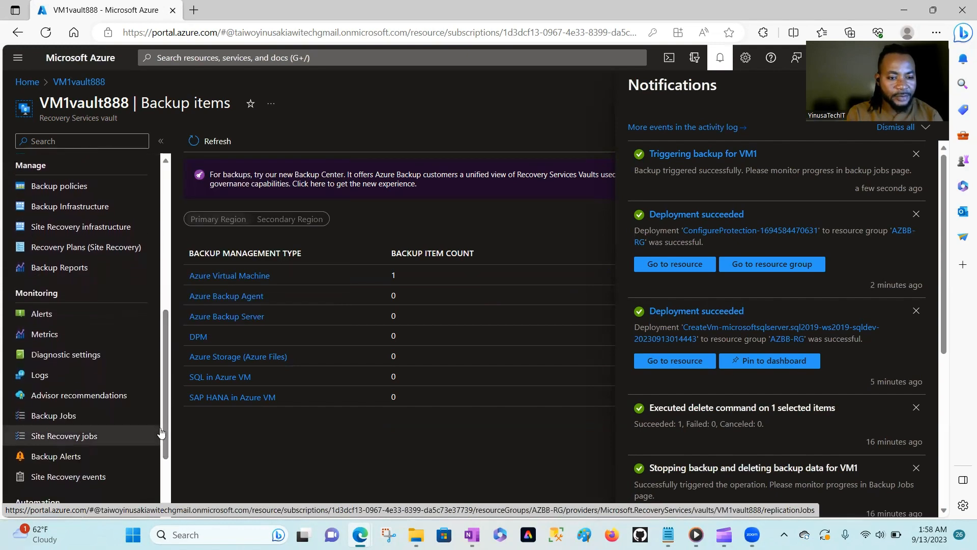
{"action": "left_click", "coordinate": [59, 427]}
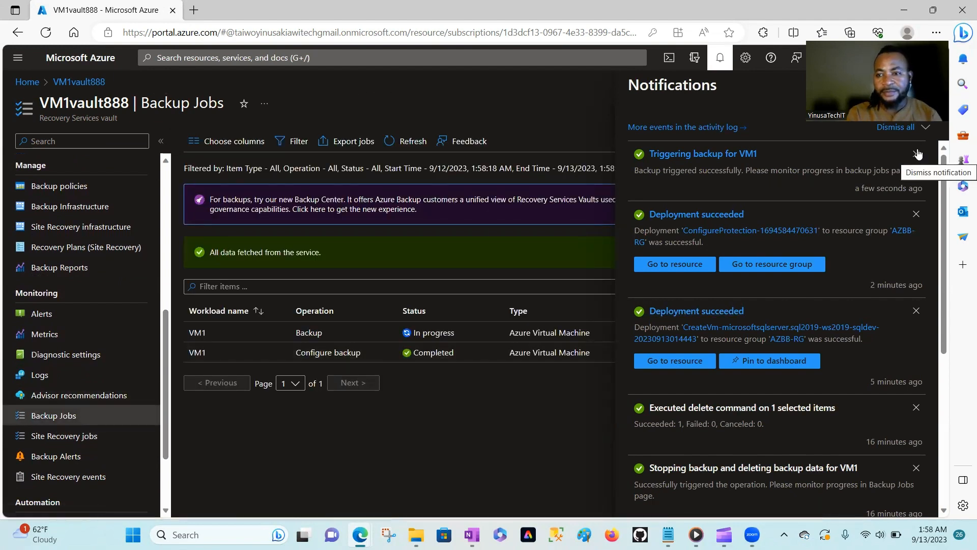
{"action": "left_click", "coordinate": [926, 87]}
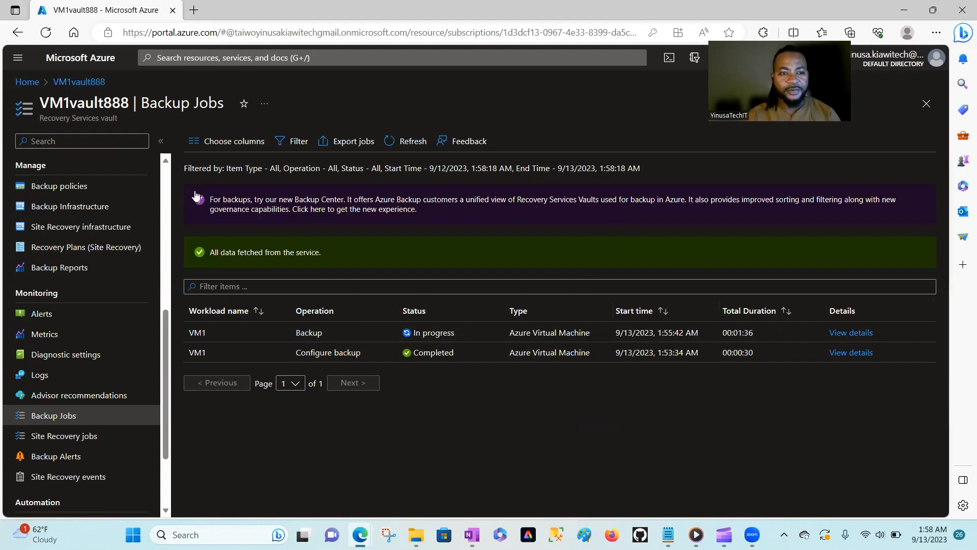
Return to the portal home, search for "stora" and open the Storage accounts service
{"action": "left_click", "coordinate": [27, 83]}
{"action": "left_click", "coordinate": [348, 57]}
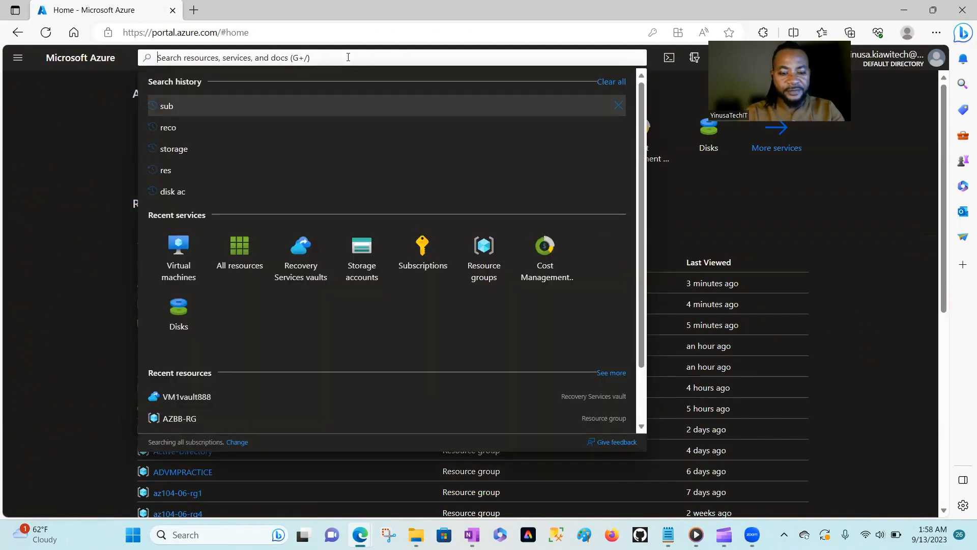
{"action": "type", "text": "st"}
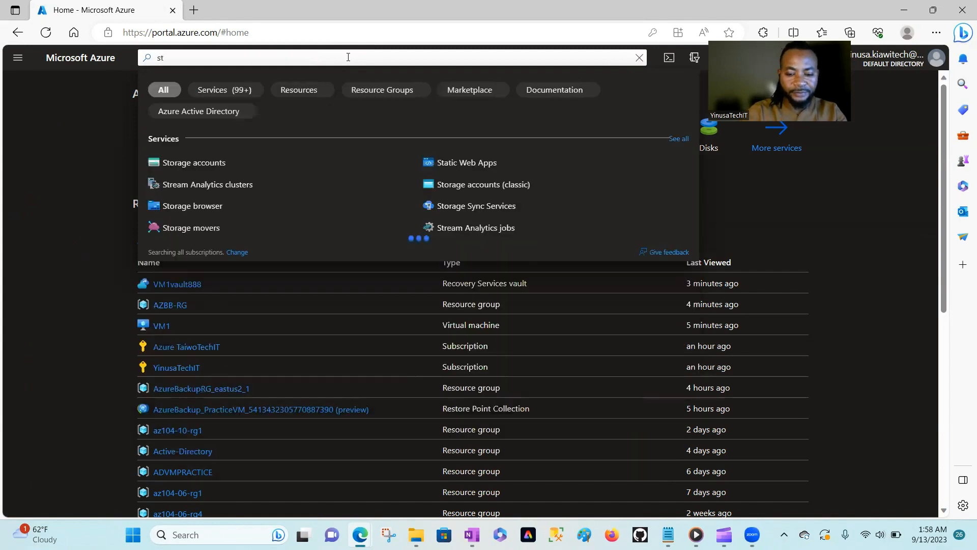
{"action": "type", "text": "ora"}
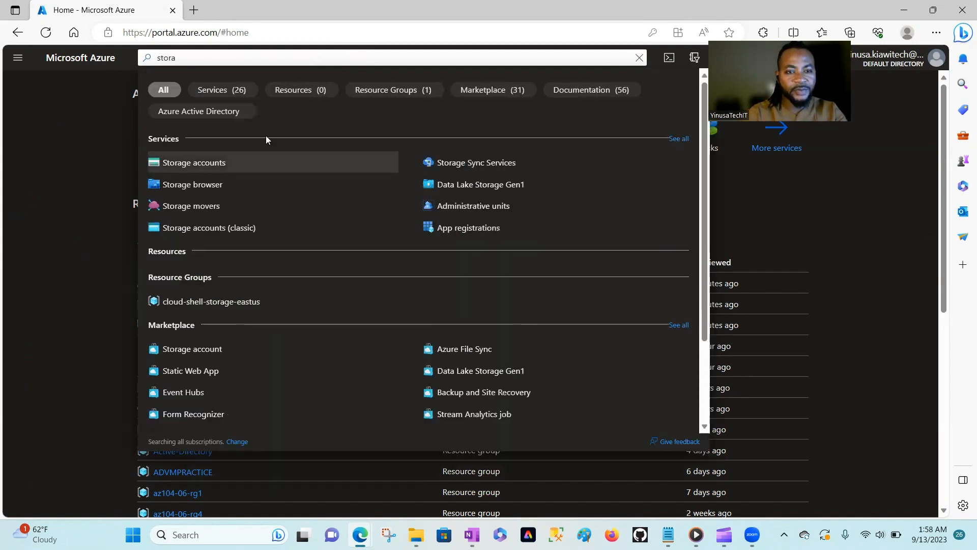
{"action": "left_click", "coordinate": [192, 159]}
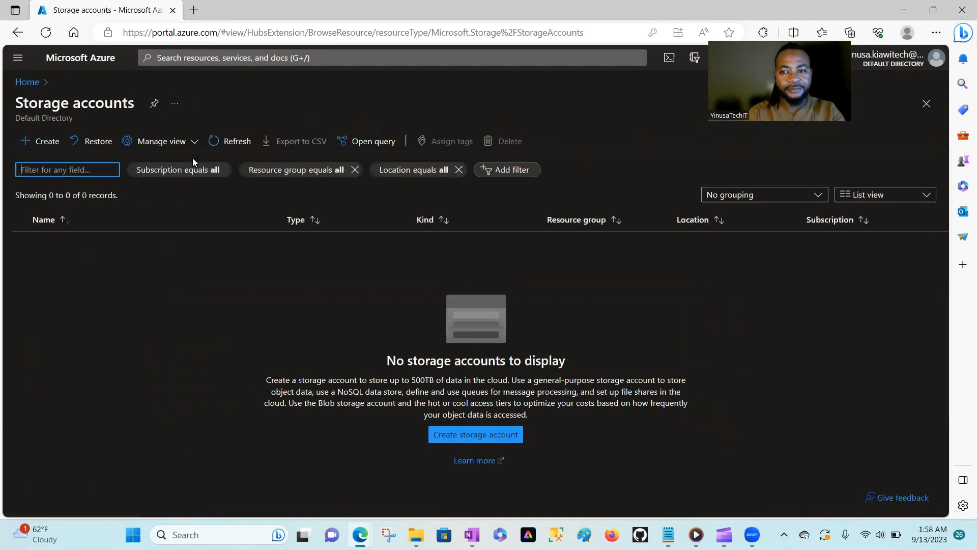
Start a new storage account in resource group AZBB-RG and name it yinusastorage
{"action": "left_click", "coordinate": [44, 144]}
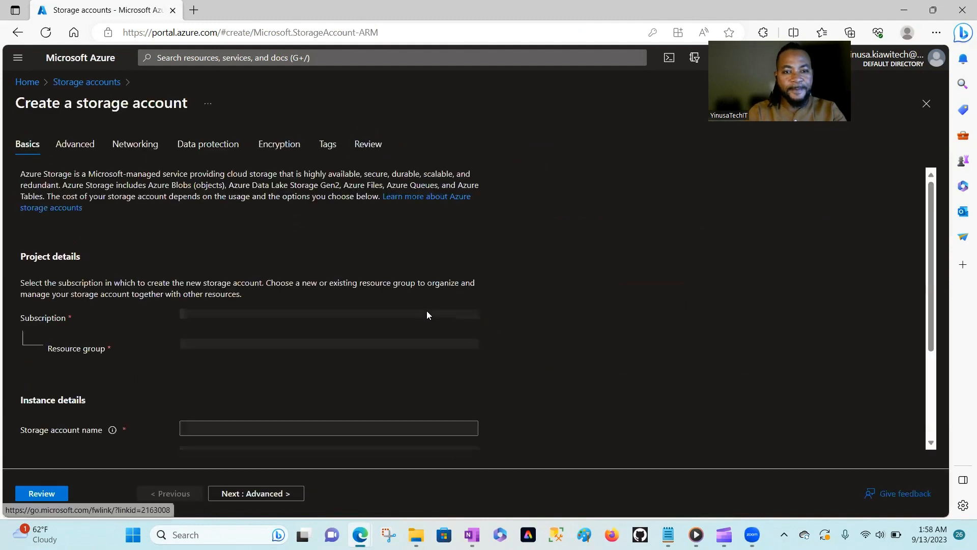
{"action": "left_click", "coordinate": [323, 354]}
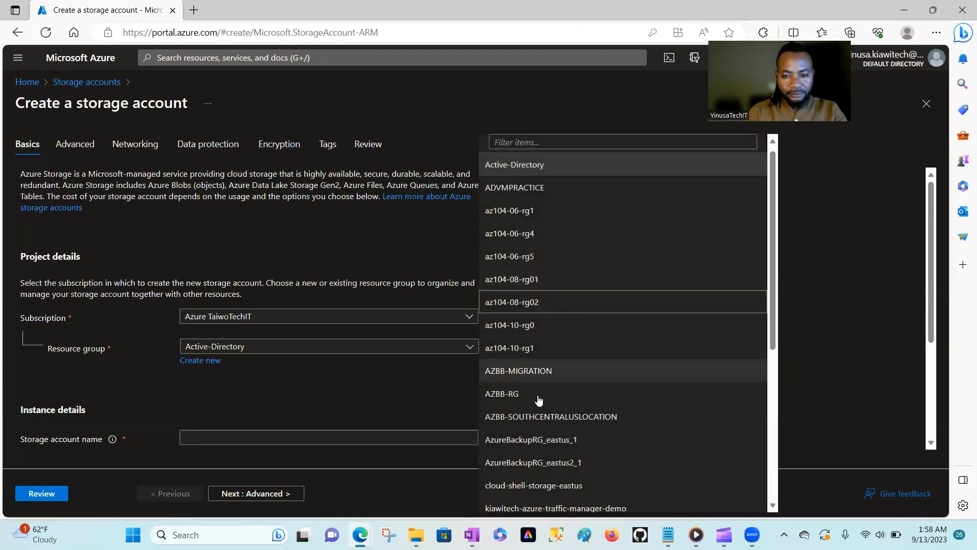
{"action": "left_click", "coordinate": [509, 395]}
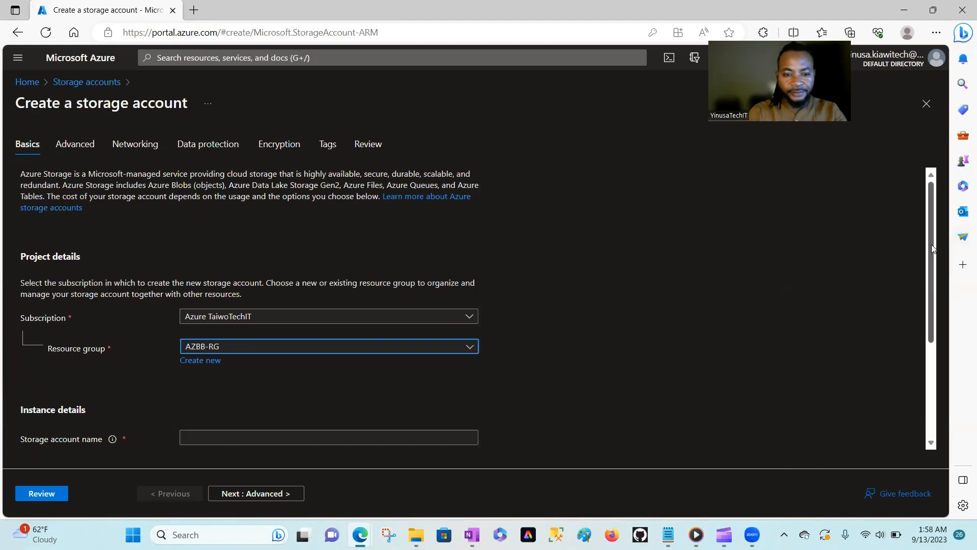
{"action": "scroll", "coordinate": [260, 310], "scroll_direction": "down", "scroll_amount": 3}
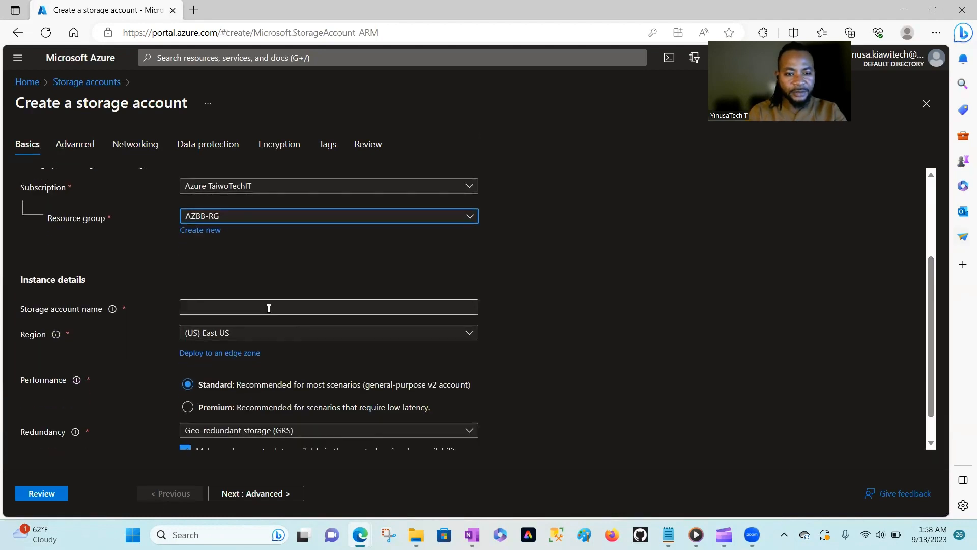
{"action": "left_click", "coordinate": [268, 308]}
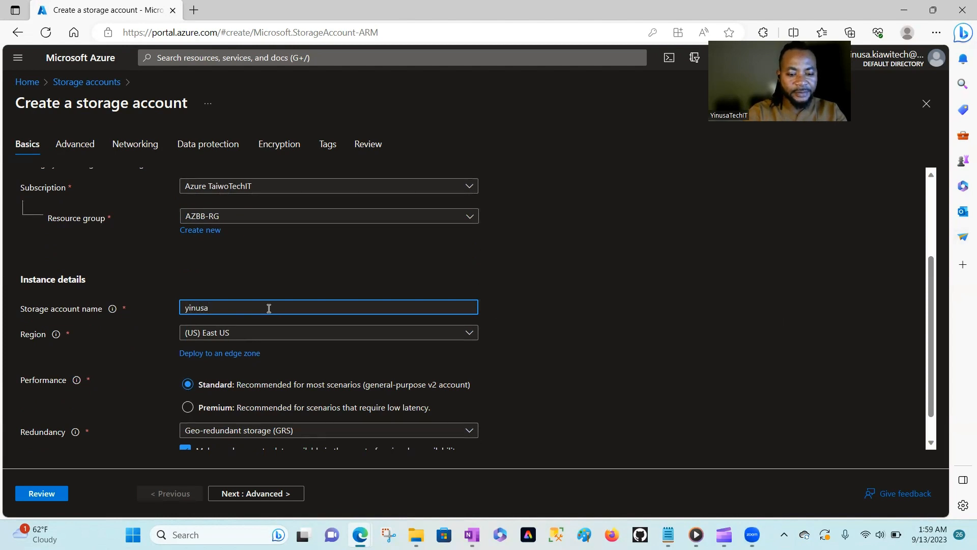
{"action": "type", "text": "yinusastor"}
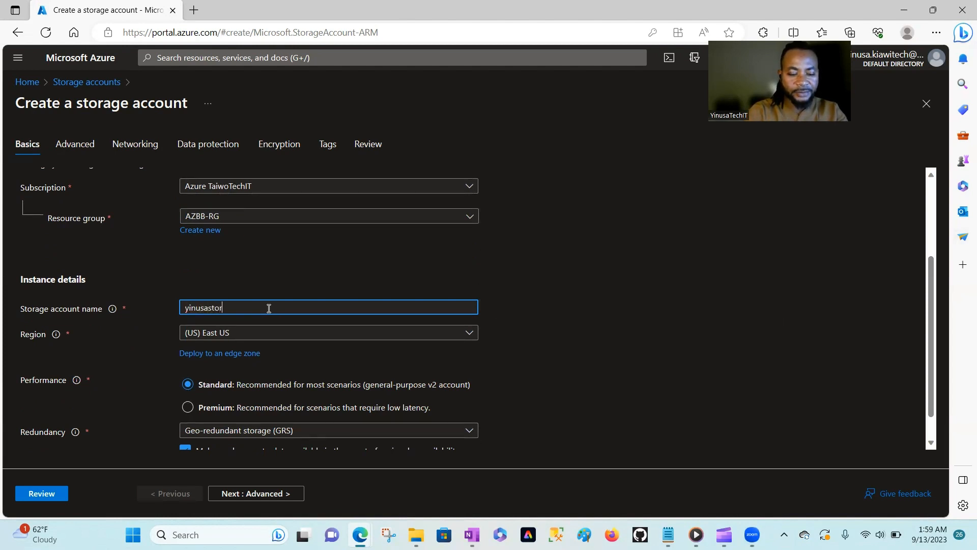
{"action": "type", "text": "age"}
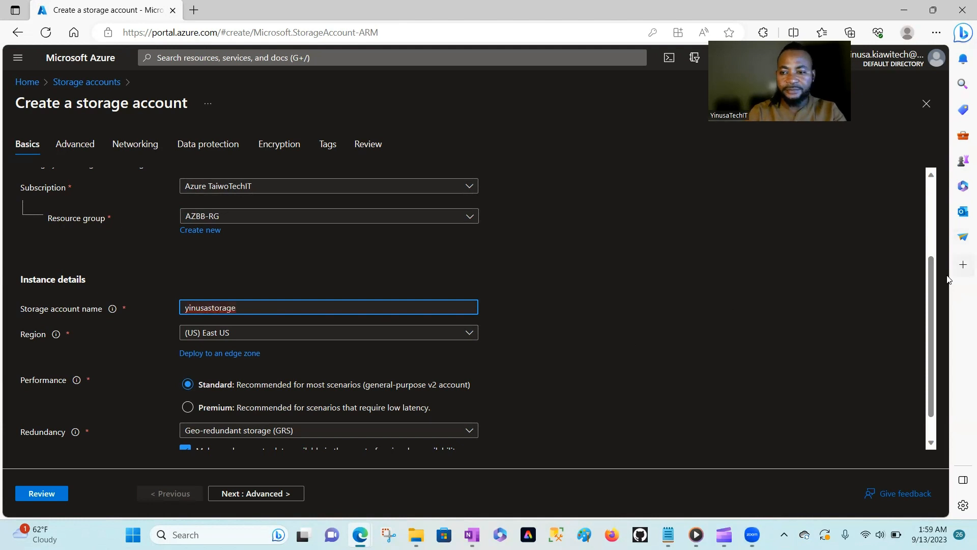
{"action": "scroll", "coordinate": [933, 286], "scroll_direction": "down", "scroll_amount": 2}
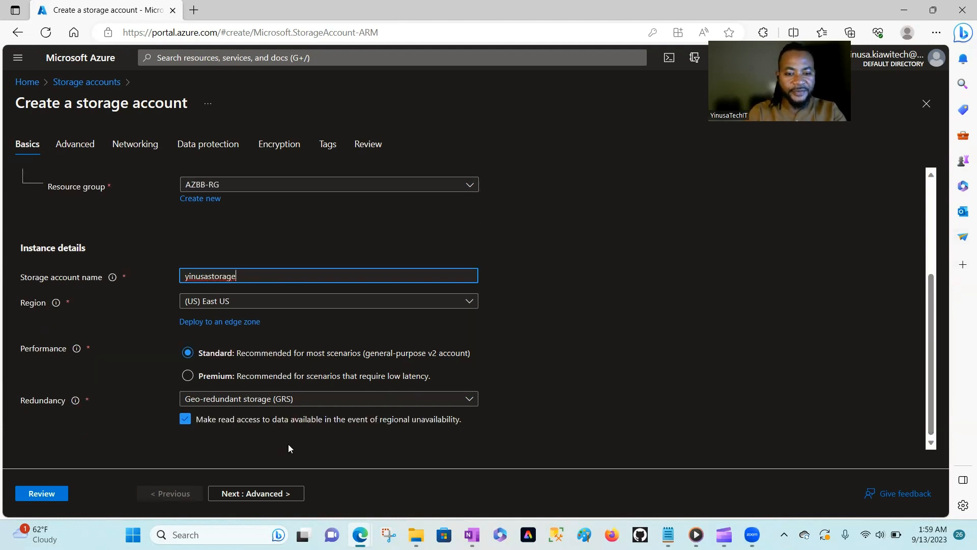
Review and create the storage account with the remaining default settings, and go to the deployed resource
{"action": "left_click", "coordinate": [257, 494]}
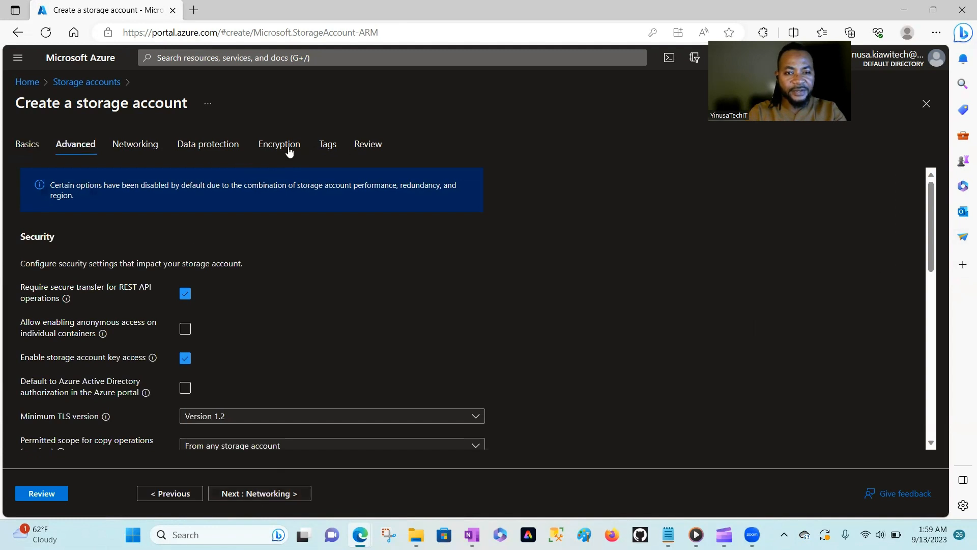
{"action": "left_click", "coordinate": [369, 145]}
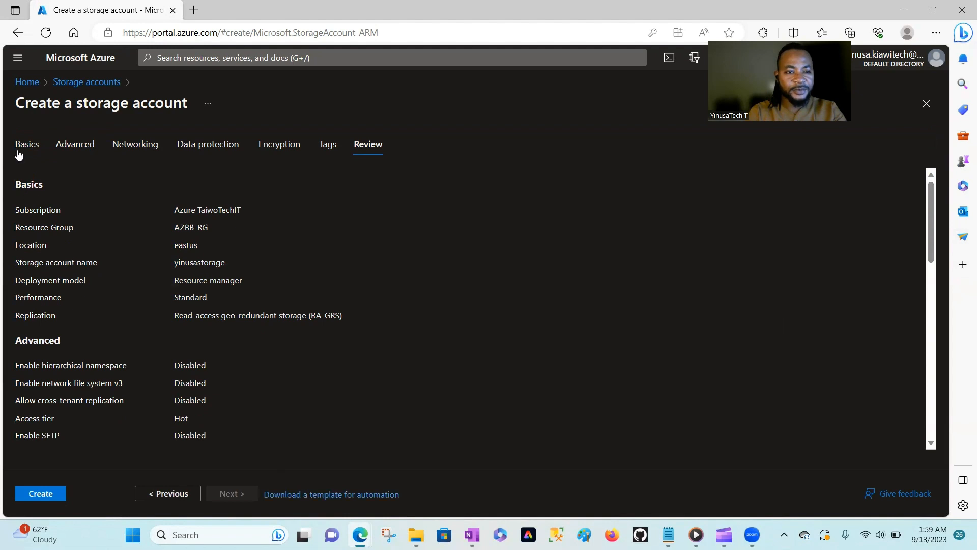
{"action": "left_click", "coordinate": [39, 493]}
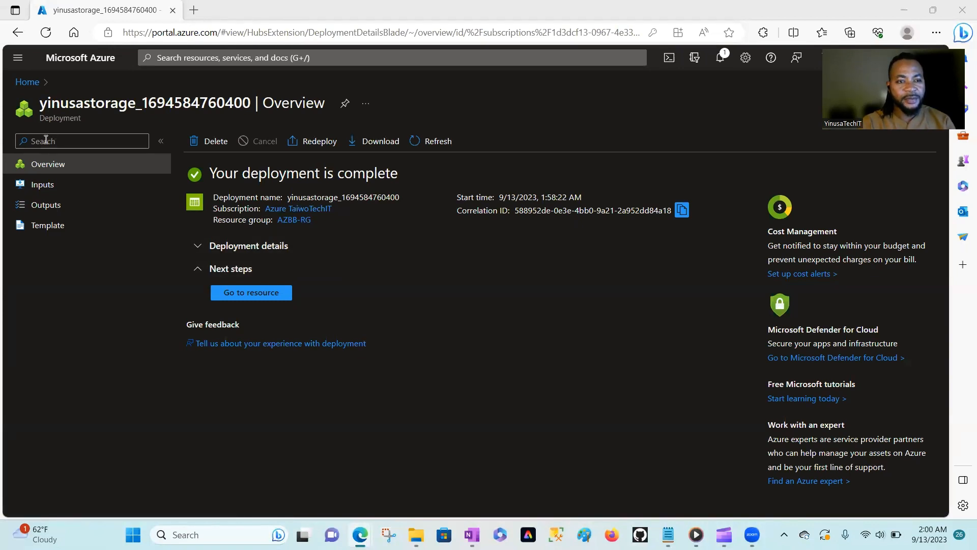
{"action": "left_click", "coordinate": [246, 291]}
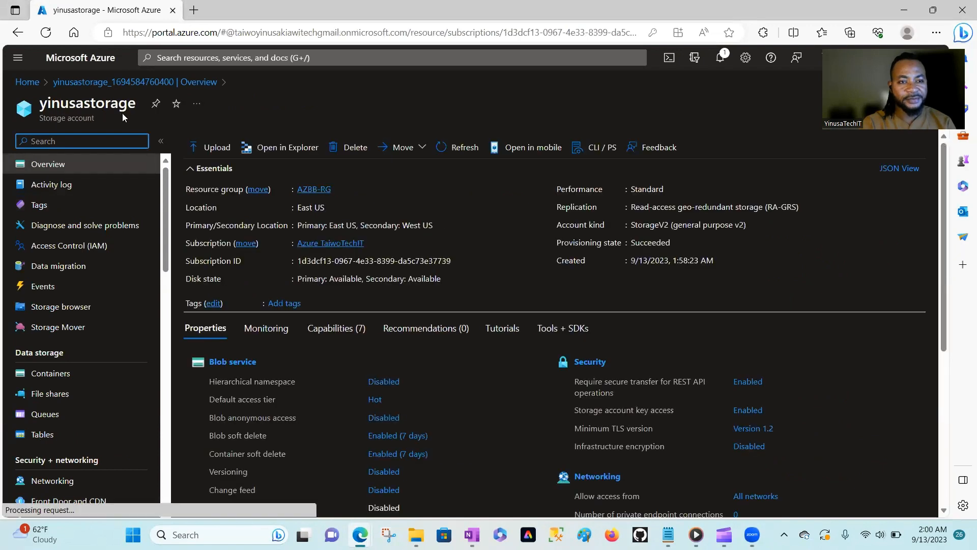
Return to the portal home, go to the VM1vault888 Recovery Services vault and view its backup jobs
{"action": "left_click", "coordinate": [29, 84]}
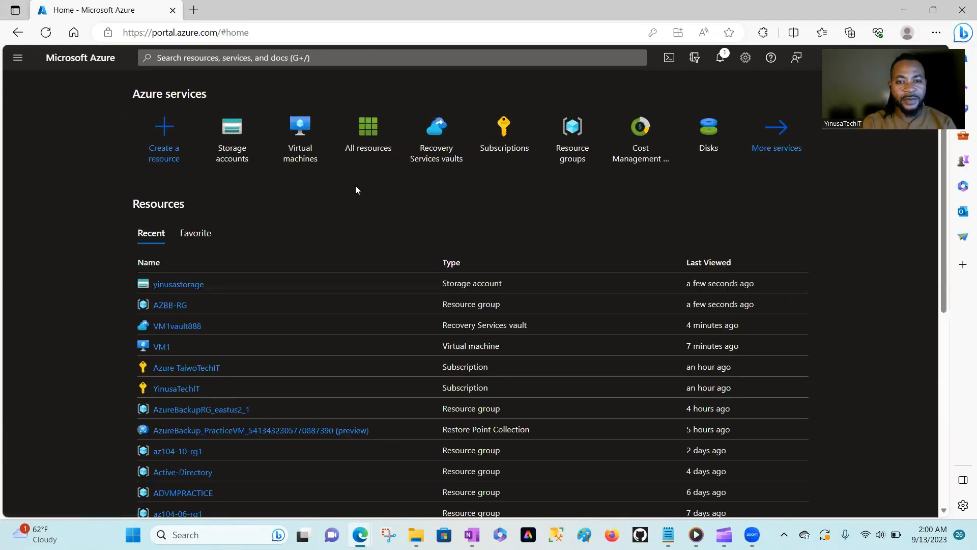
{"action": "left_click", "coordinate": [439, 159]}
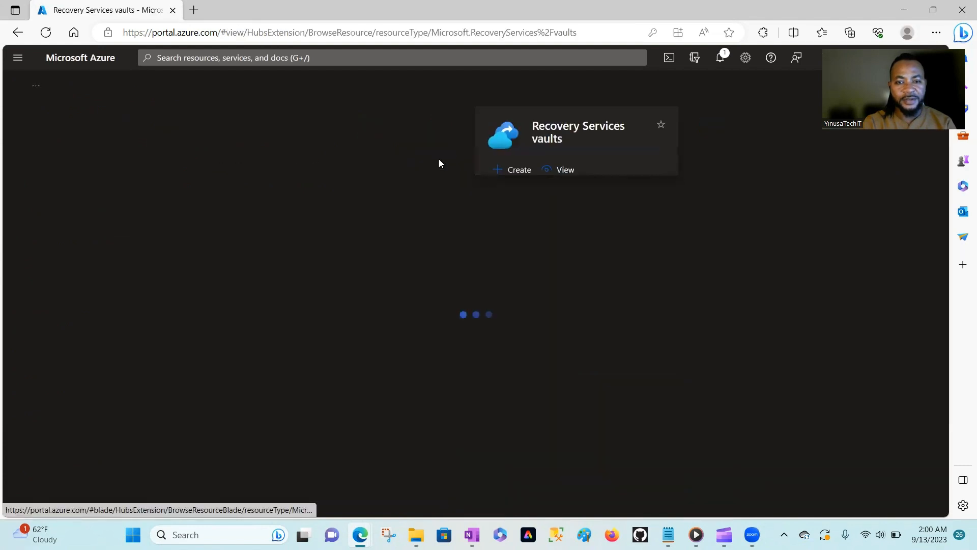
{"action": "left_click", "coordinate": [72, 242]}
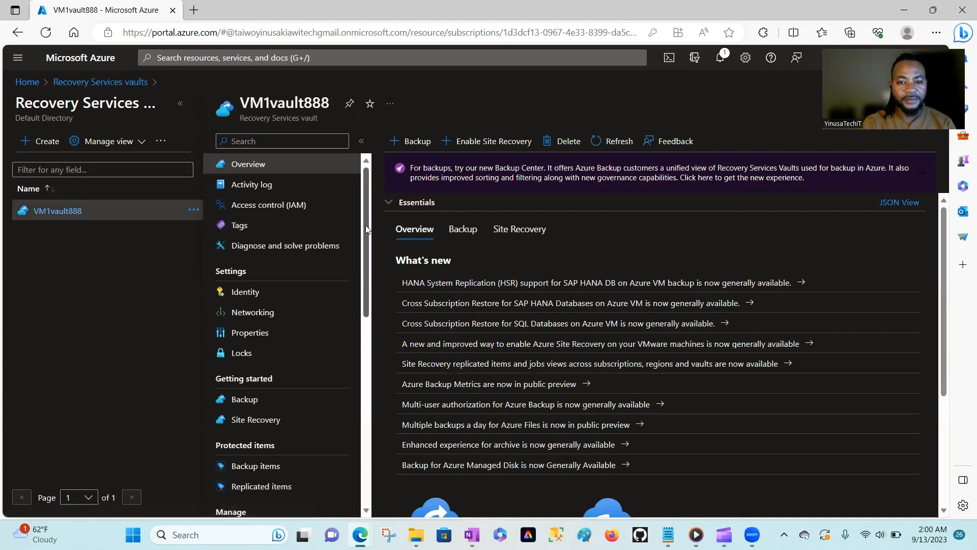
{"action": "left_click_drag", "start_coordinate": [366, 225], "coordinate": [362, 329]}
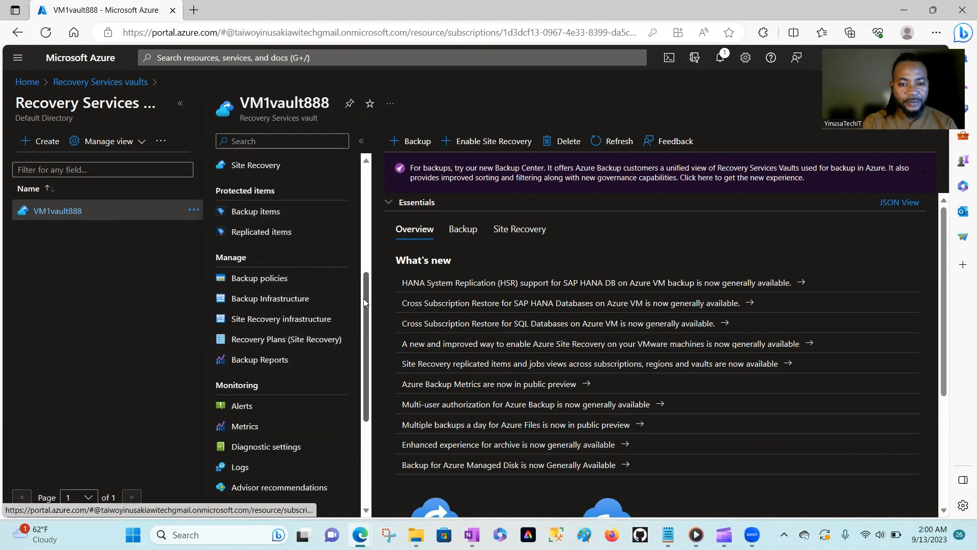
{"action": "scroll", "coordinate": [252, 429], "scroll_direction": "down", "scroll_amount": 4}
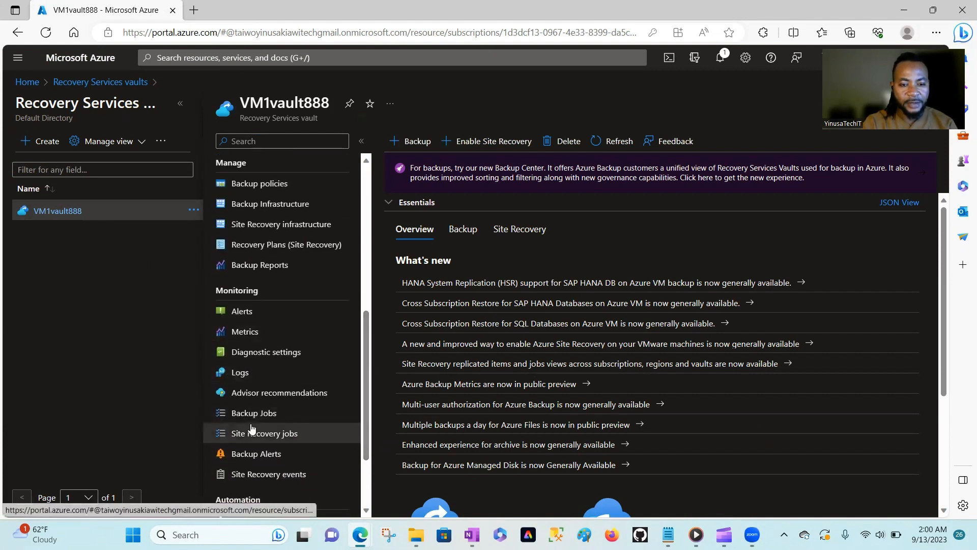
{"action": "left_click", "coordinate": [260, 421]}
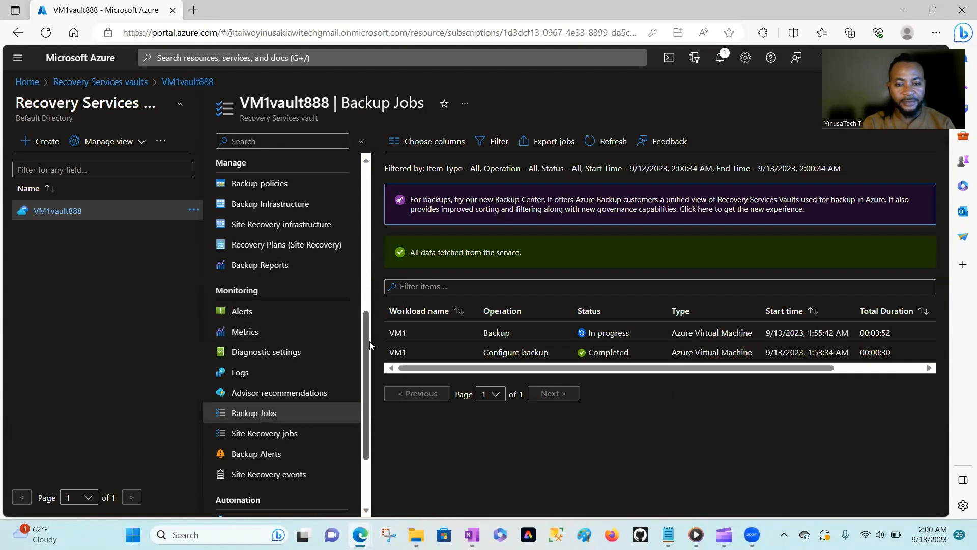
View the vault's Azure Virtual Machine backup items, check the actions offered for VM1 and refresh the list
{"action": "left_click_drag", "start_coordinate": [370, 344], "coordinate": [375, 258]}
{"action": "left_click", "coordinate": [255, 322]}
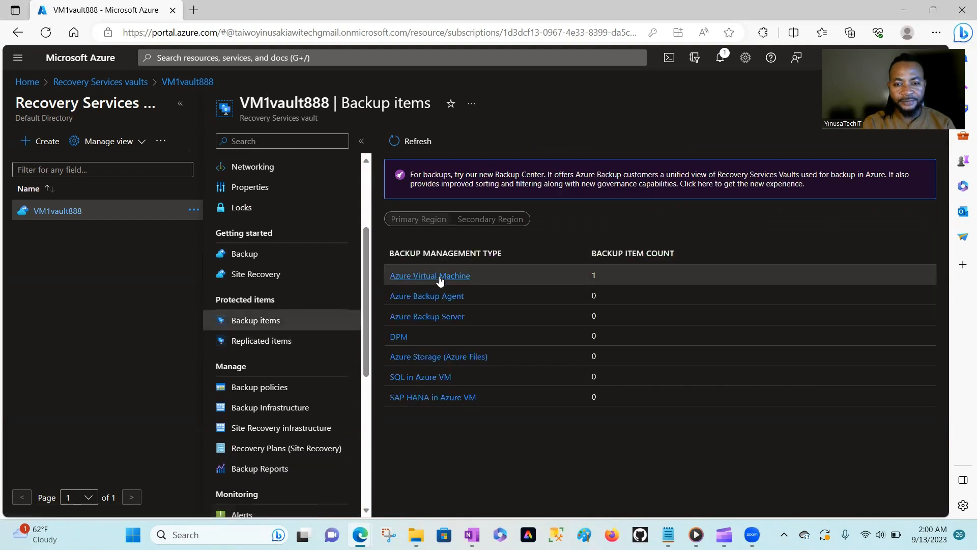
{"action": "left_click", "coordinate": [439, 276]}
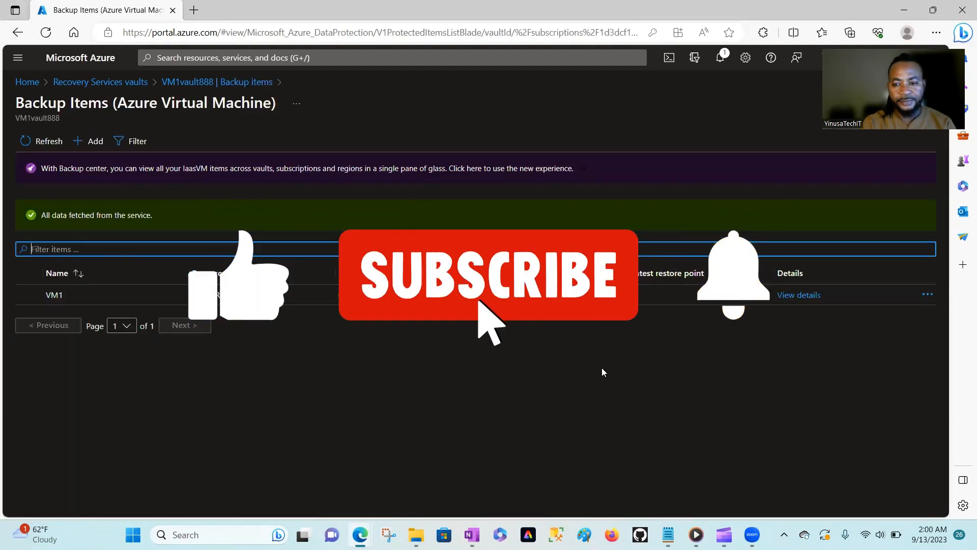
{"action": "left_click", "coordinate": [928, 295]}
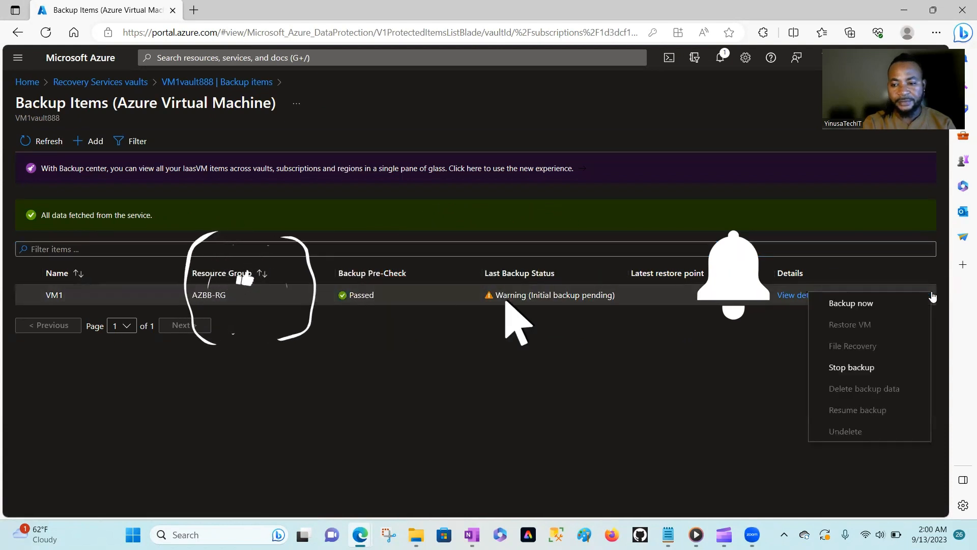
{"action": "left_click", "coordinate": [722, 380]}
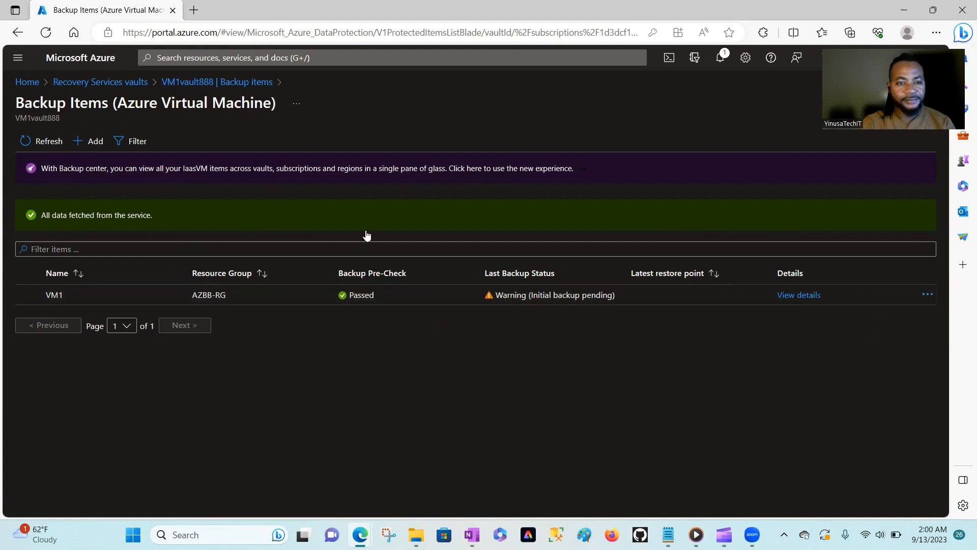
{"action": "left_click", "coordinate": [53, 143]}
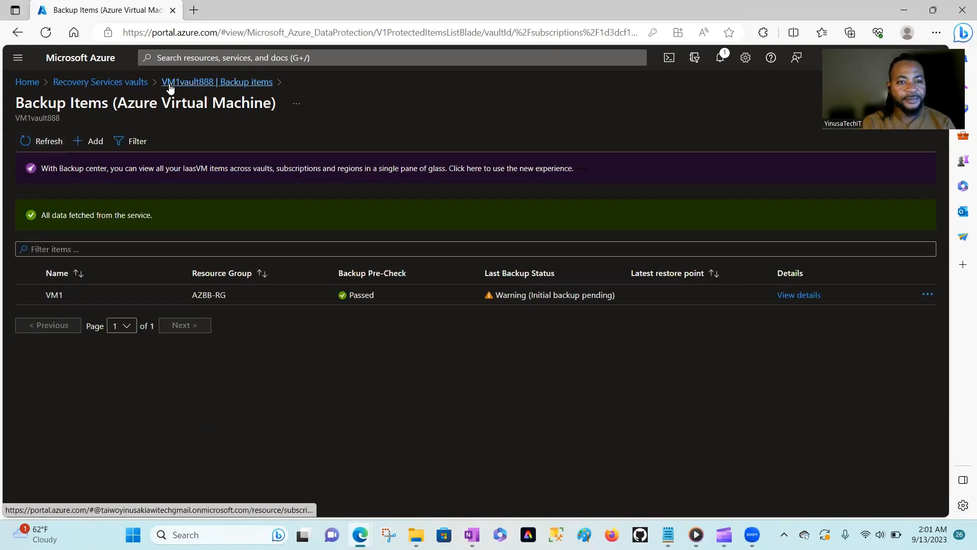
Reopen VM1vault888 from the list of Recovery Services vaults and check its backup jobs again
{"action": "left_click", "coordinate": [126, 88]}
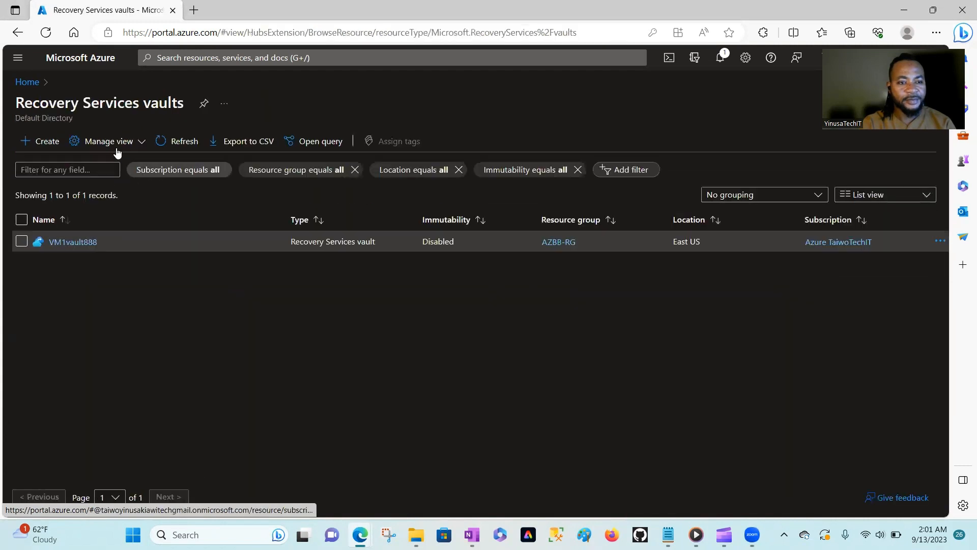
{"action": "left_click", "coordinate": [67, 242]}
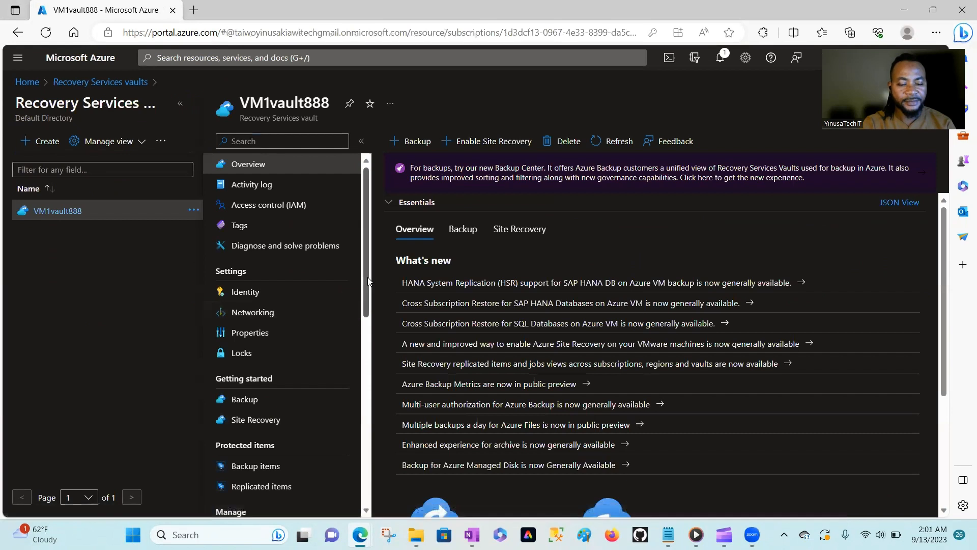
{"action": "scroll", "coordinate": [366, 337], "scroll_direction": "down", "scroll_amount": 3}
{"action": "scroll", "coordinate": [362, 354], "scroll_direction": "down", "scroll_amount": 1}
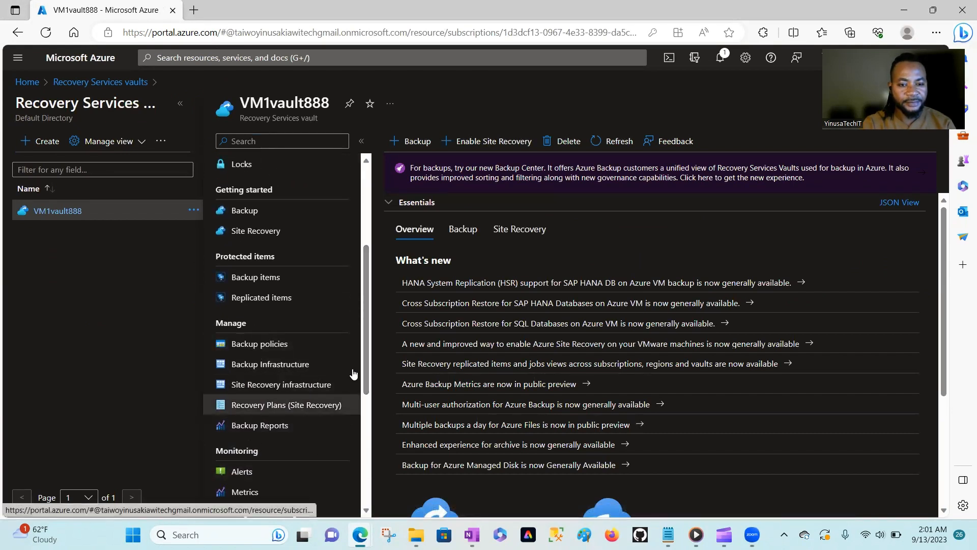
{"action": "left_click_drag", "start_coordinate": [364, 357], "coordinate": [363, 426]}
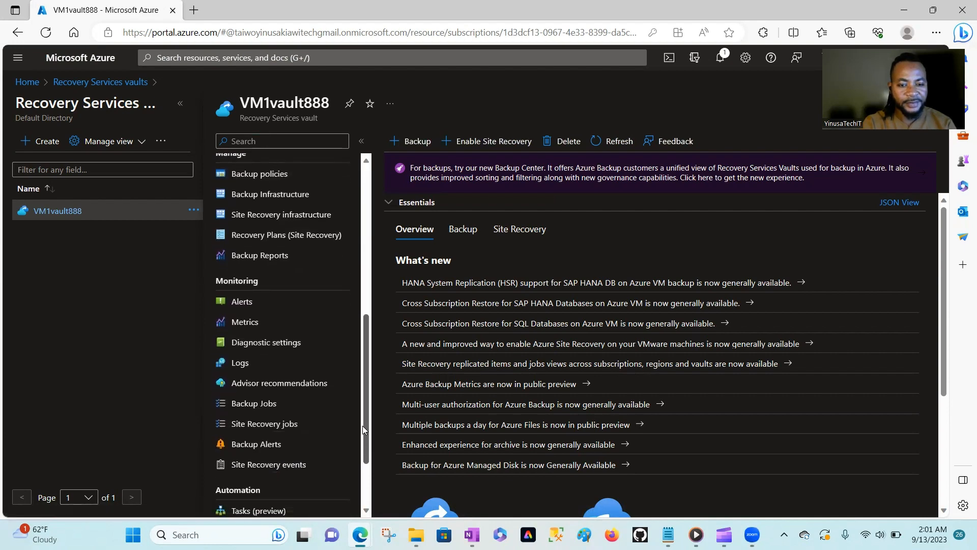
{"action": "left_click", "coordinate": [255, 404]}
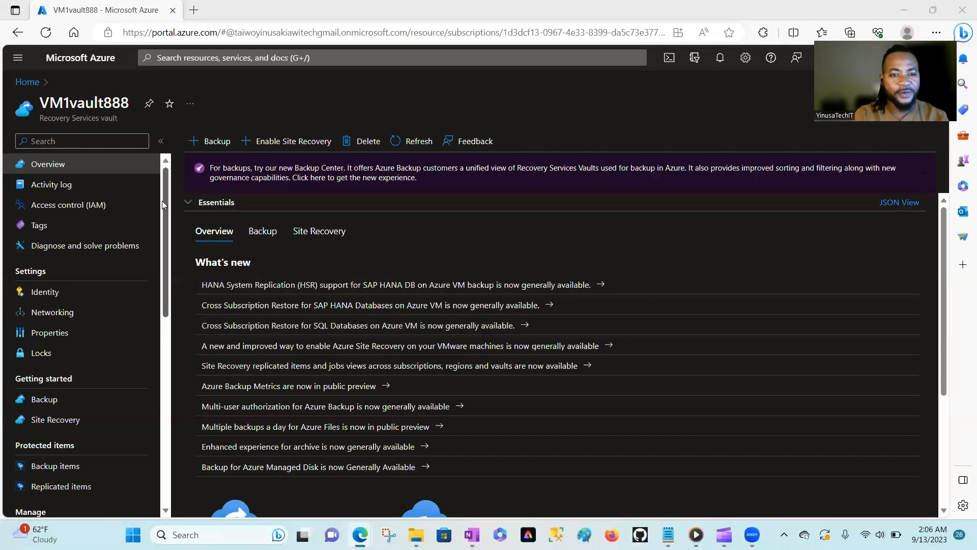
View the Azure Virtual Machine backup items of VM1vault888 and open the details of VM1
{"action": "left_click_drag", "start_coordinate": [165, 212], "coordinate": [170, 338]}
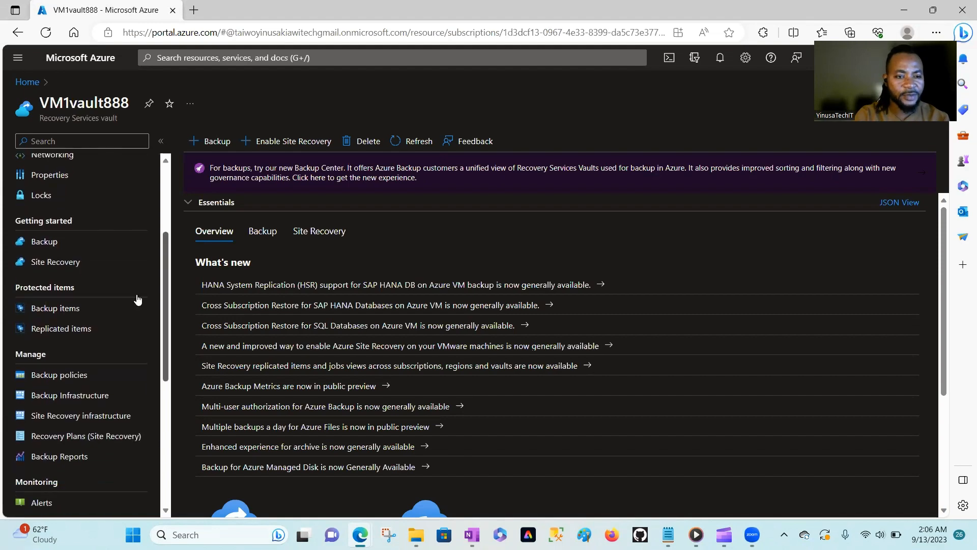
{"action": "left_click", "coordinate": [42, 308]}
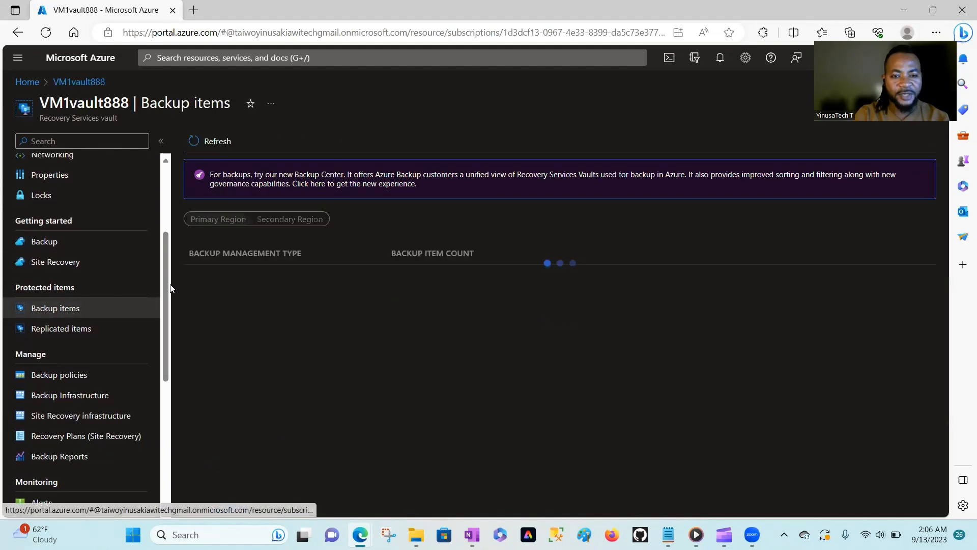
{"action": "left_click", "coordinate": [245, 277]}
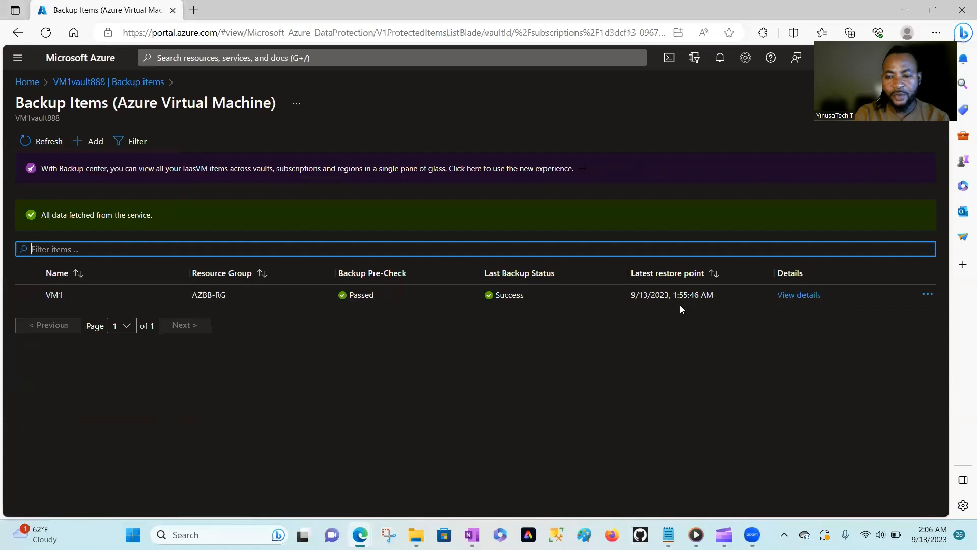
{"action": "left_click", "coordinate": [810, 295]}
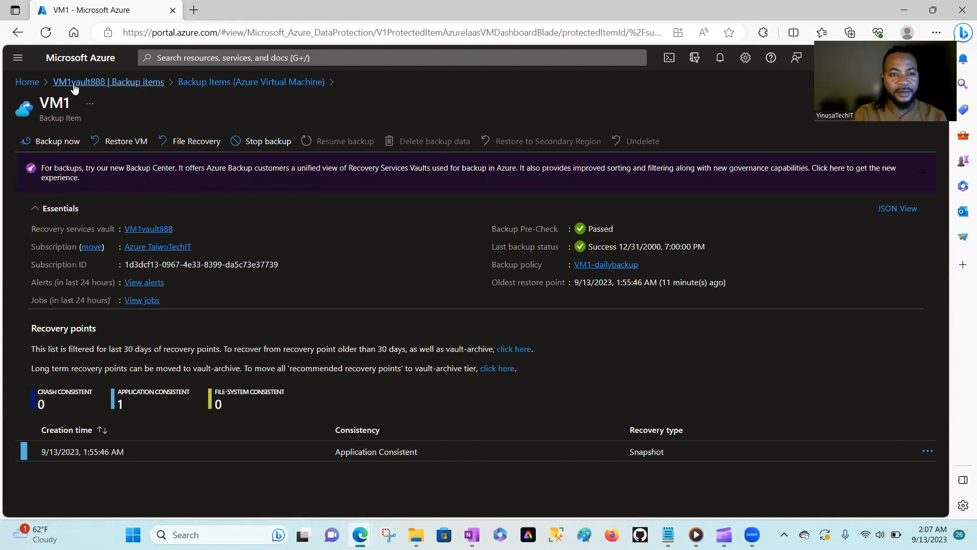
Delete the VM1 virtual machine from the list of all resources, confirming the deletion with yes
{"action": "left_click", "coordinate": [36, 84]}
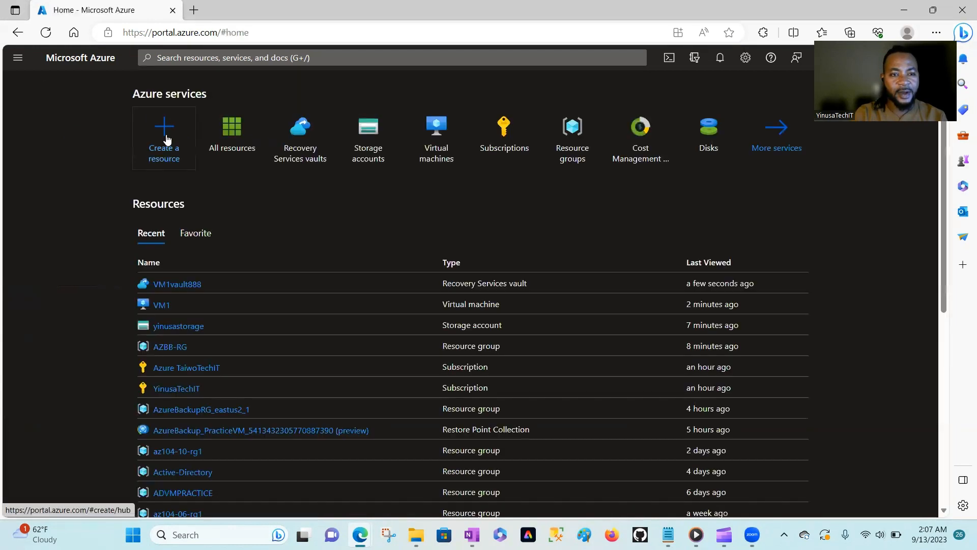
{"action": "left_click", "coordinate": [233, 143]}
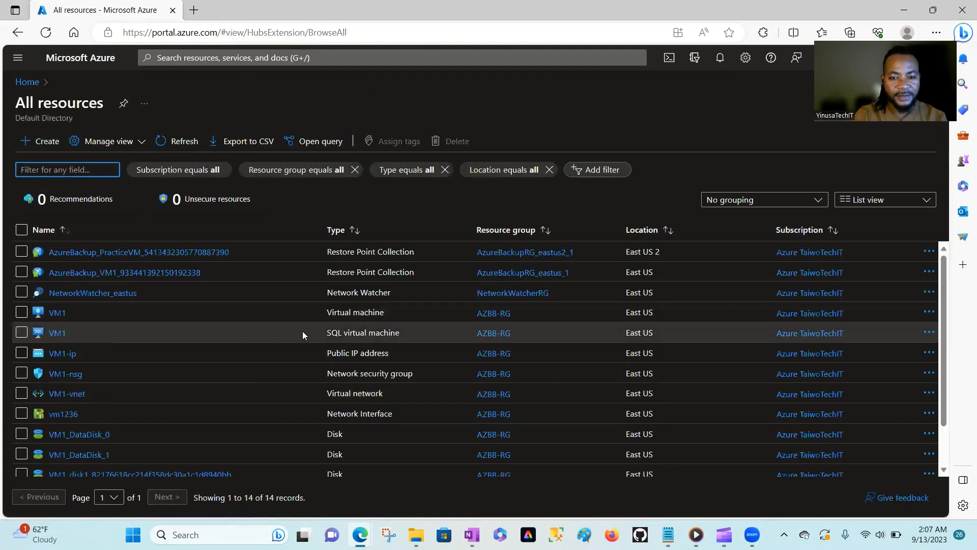
{"action": "left_click", "coordinate": [21, 313]}
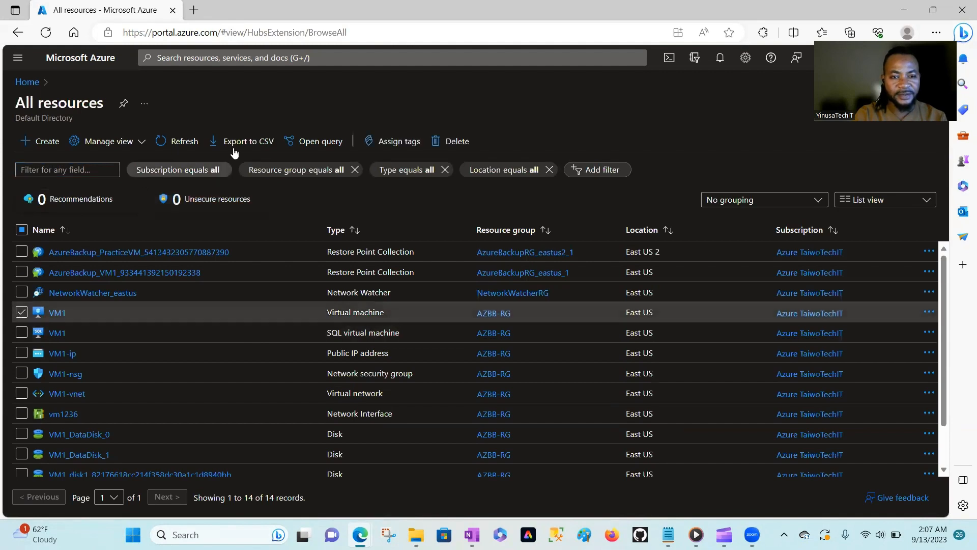
{"action": "left_click", "coordinate": [436, 144]}
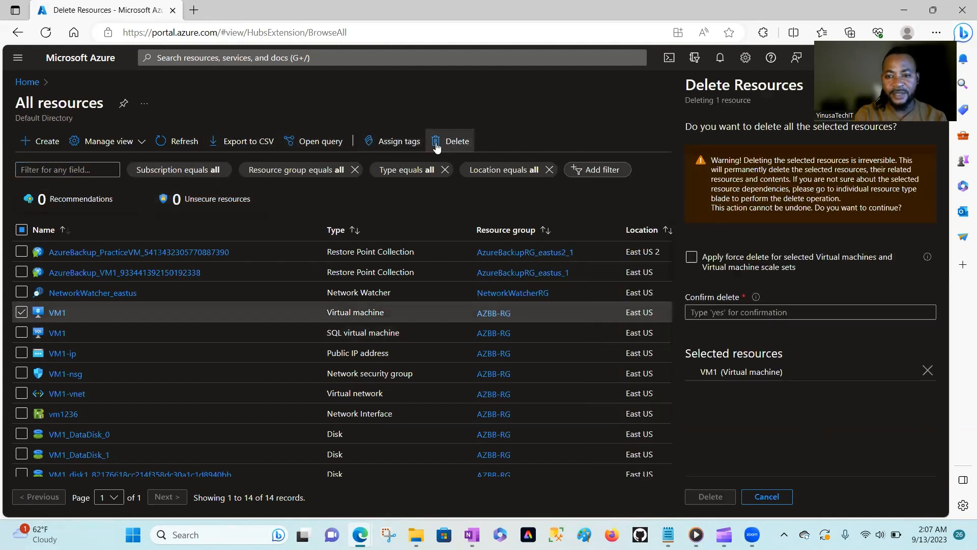
{"action": "left_click", "coordinate": [727, 313]}
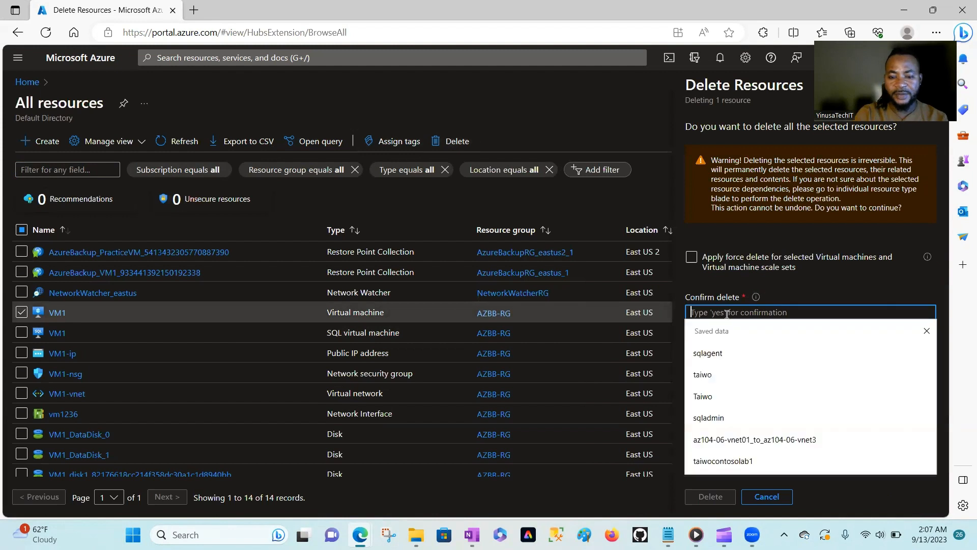
{"action": "type", "text": "yes"}
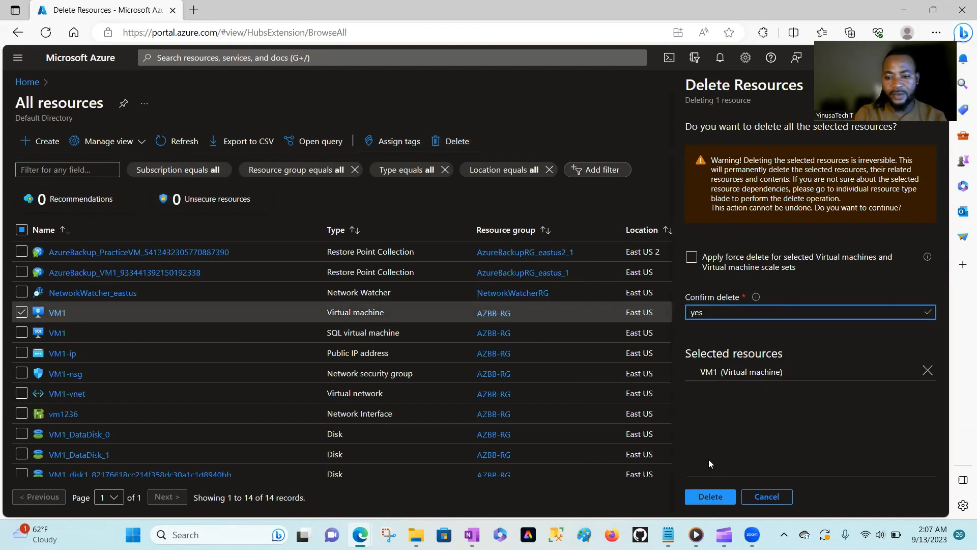
{"action": "left_click", "coordinate": [709, 497]}
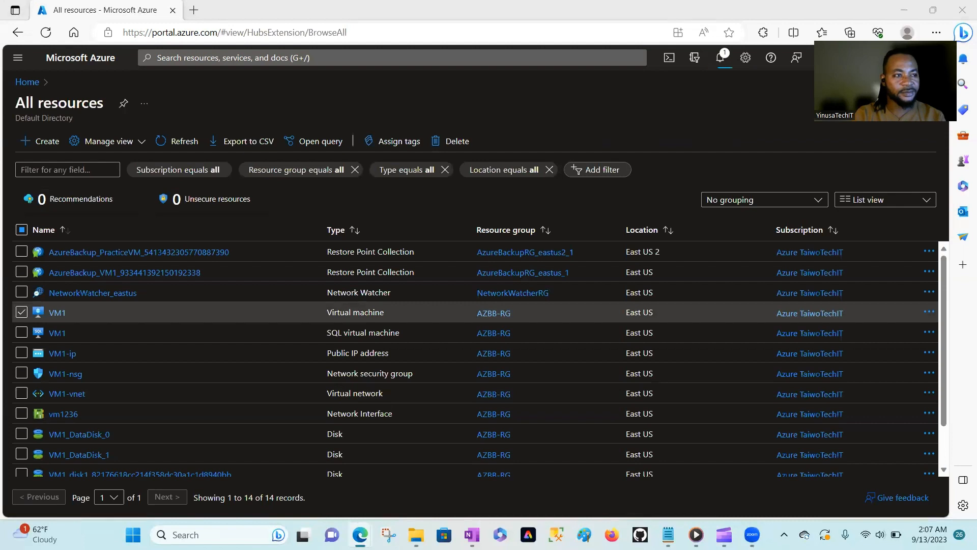
Check the notification about the deletion, refresh the resource list and dismiss the notification
{"action": "left_click", "coordinate": [720, 57]}
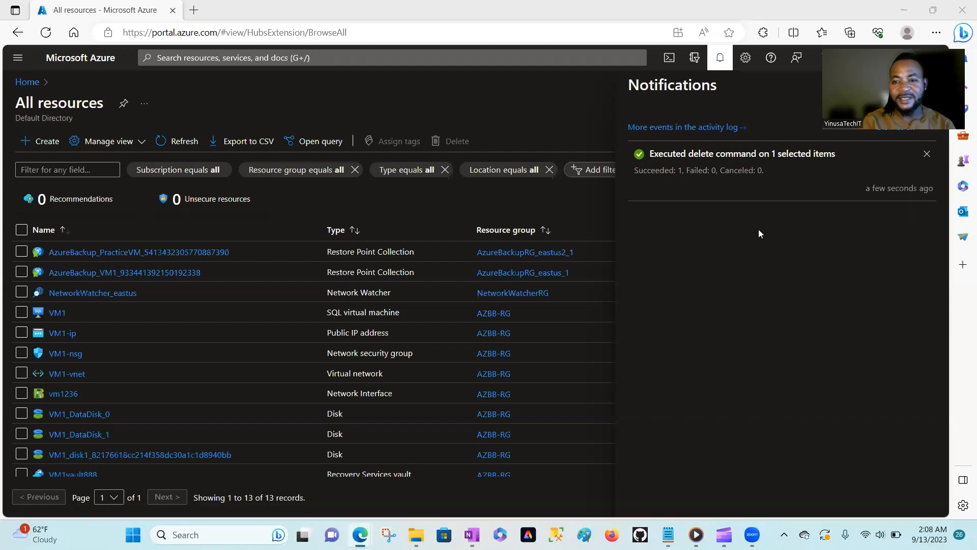
{"action": "left_click", "coordinate": [160, 141]}
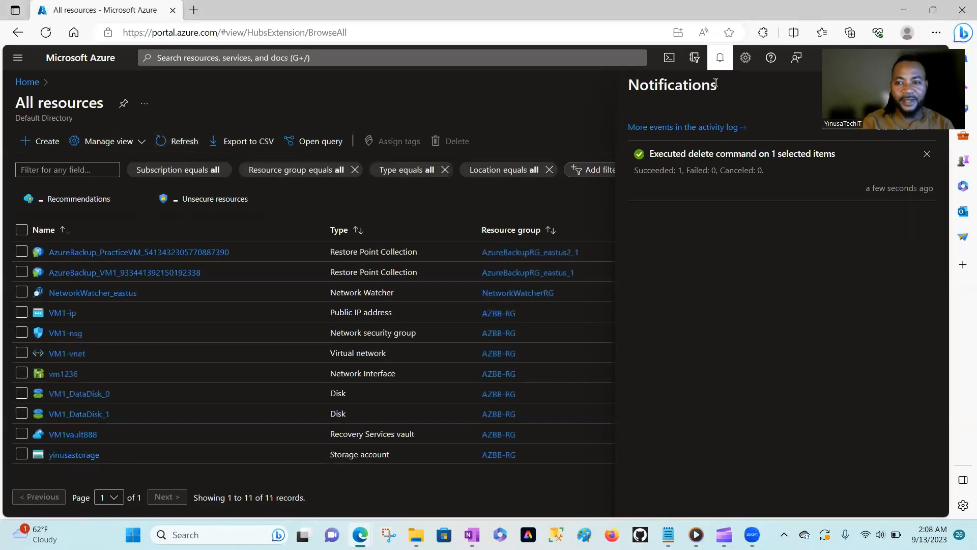
{"action": "left_click", "coordinate": [927, 152]}
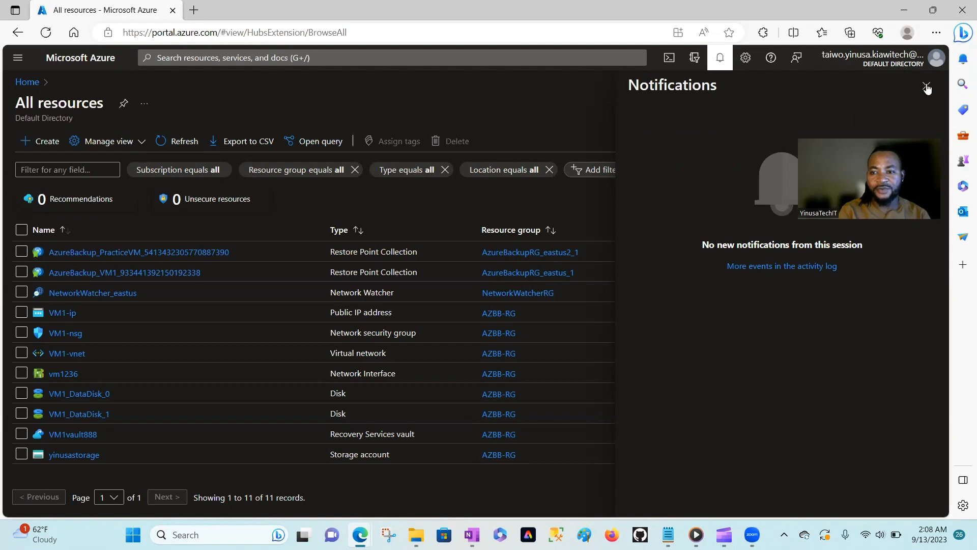
{"action": "left_click", "coordinate": [927, 87]}
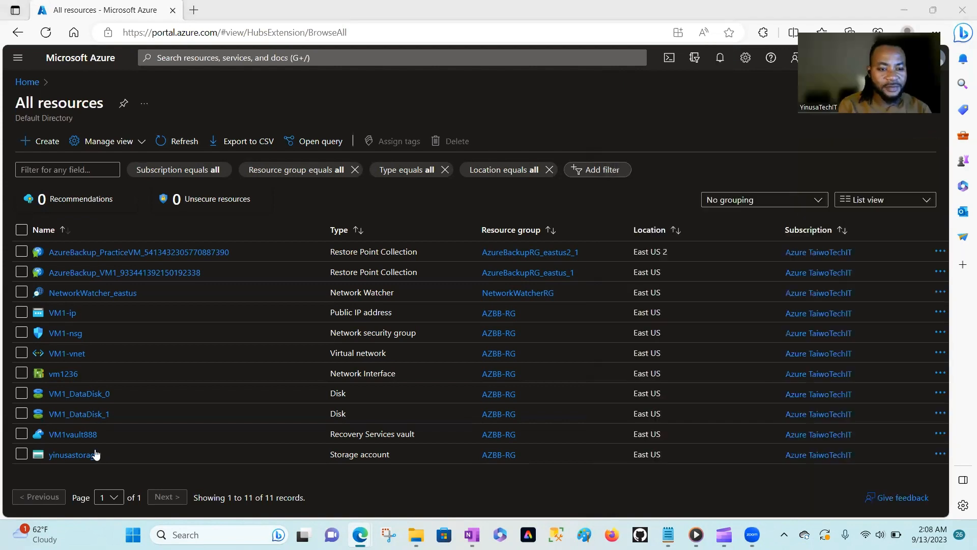
Open the VM1vault888 Recovery Services vault from the resource list and show its Azure Virtual Machine backup items
{"action": "left_click", "coordinate": [74, 454]}
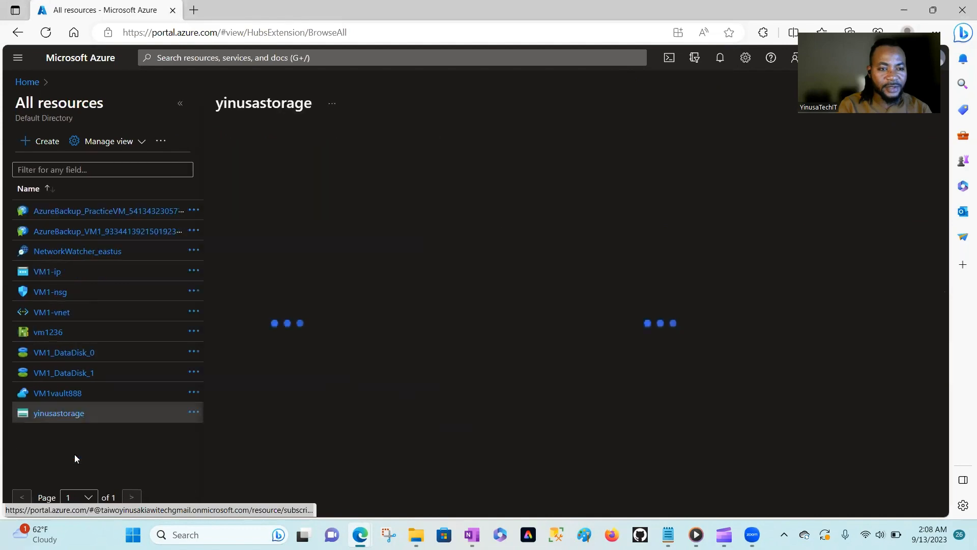
{"action": "left_click", "coordinate": [51, 394]}
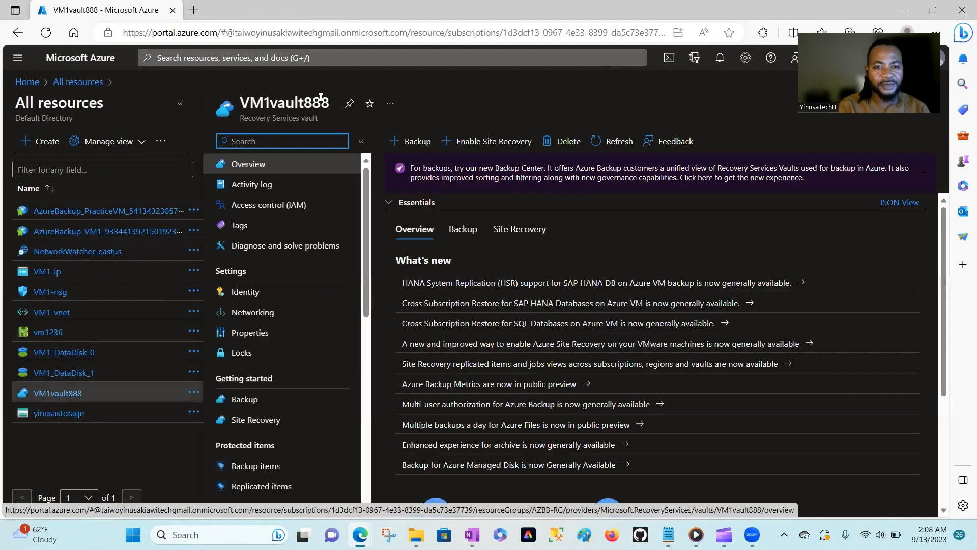
{"action": "left_click_drag", "start_coordinate": [366, 237], "coordinate": [362, 314]}
{"action": "left_click", "coordinate": [242, 278]}
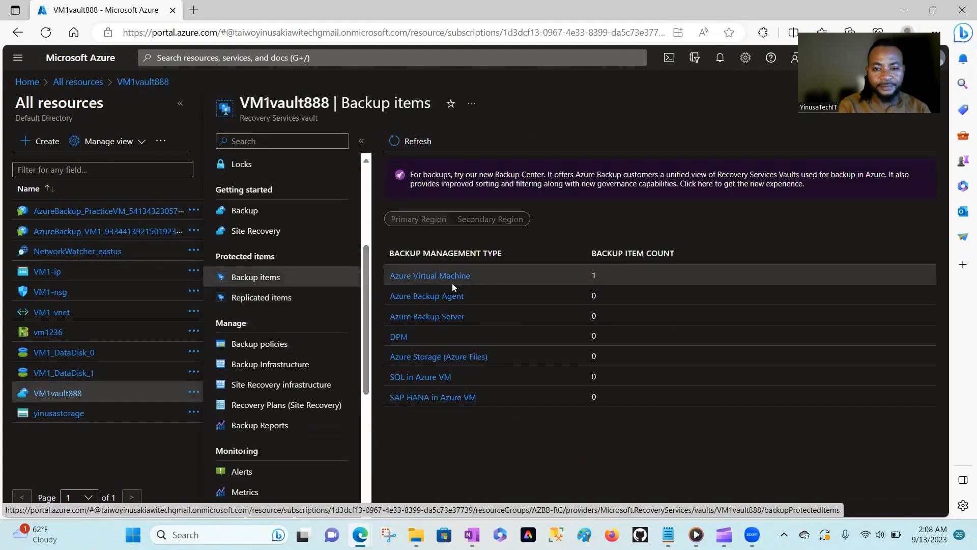
{"action": "left_click", "coordinate": [447, 275]}
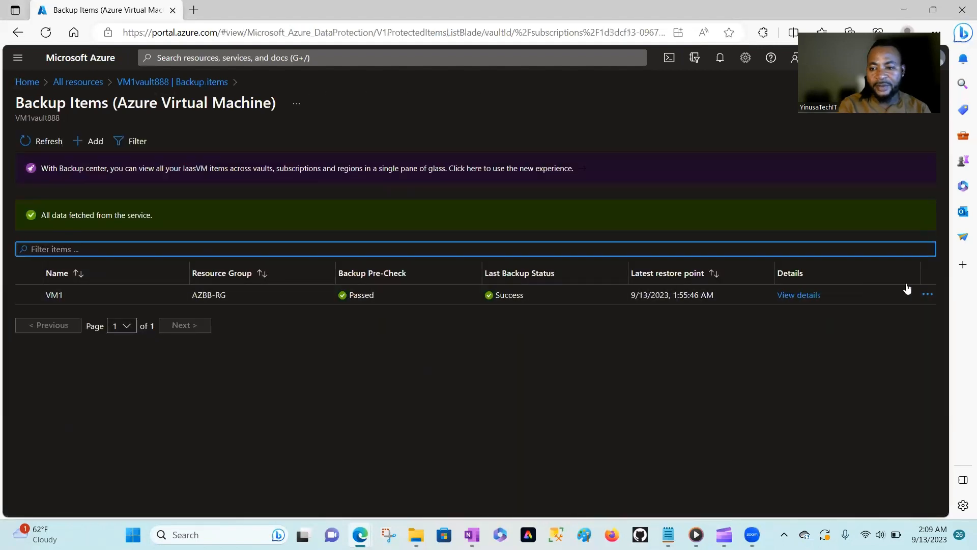
Start restoring VM1 from its backup item and select the application-consistent restore point of 9/13/2023, 1:55:46 AM
{"action": "left_click", "coordinate": [927, 296]}
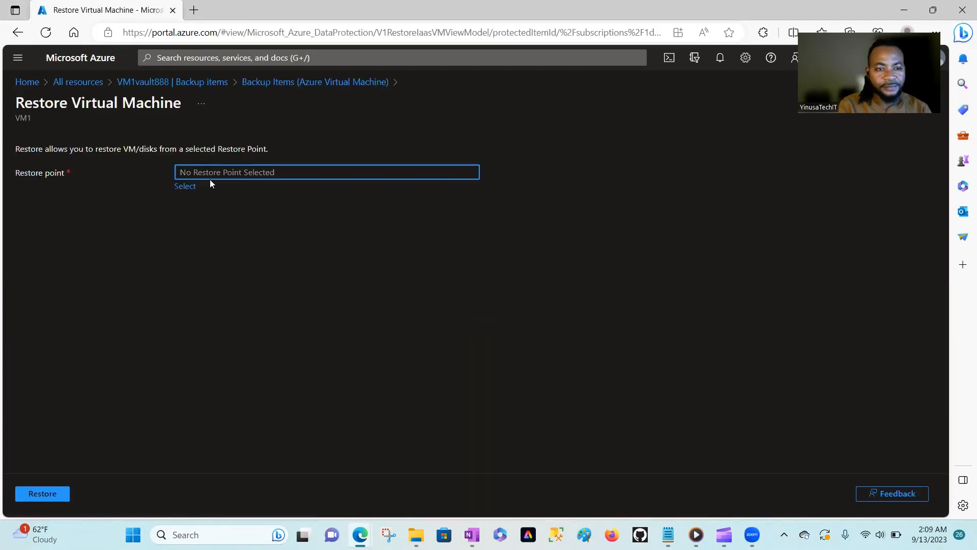
{"action": "left_click", "coordinate": [183, 187]}
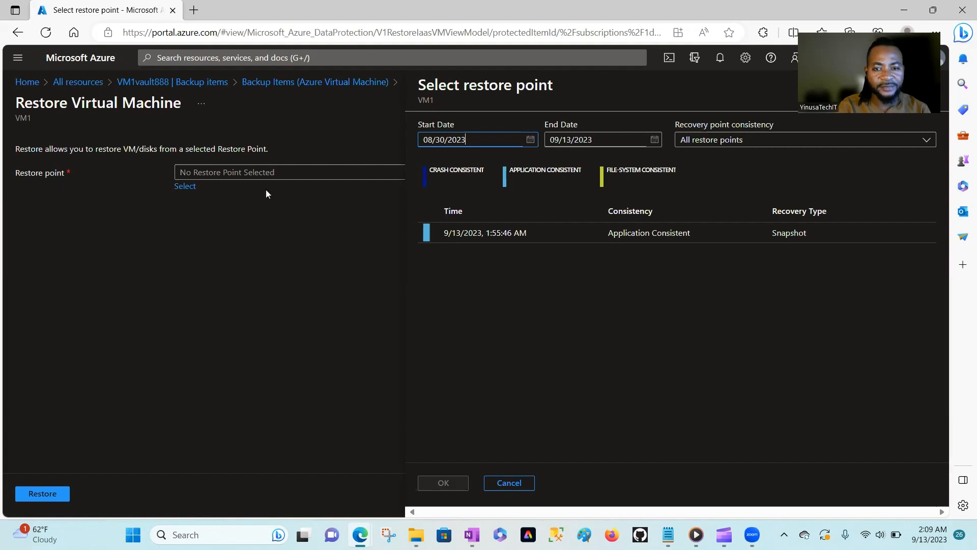
{"action": "left_click", "coordinate": [487, 234]}
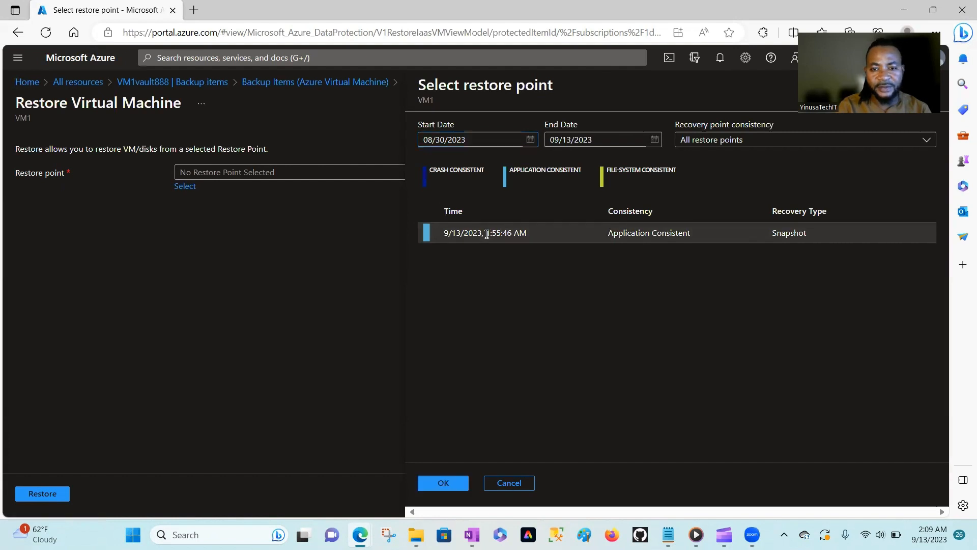
{"action": "left_click", "coordinate": [443, 484]}
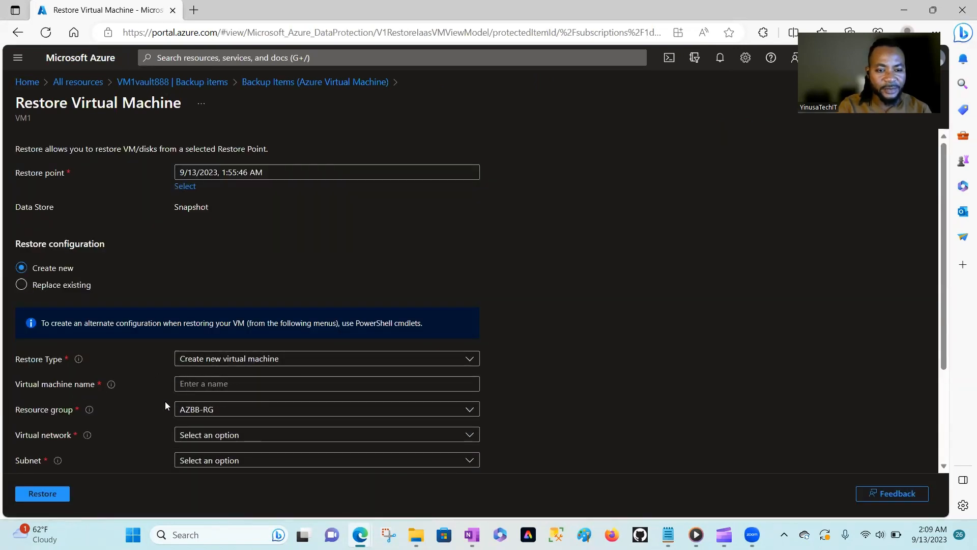
Name the new virtual machine VM2 in the restore configuration
{"action": "left_click", "coordinate": [233, 384]}
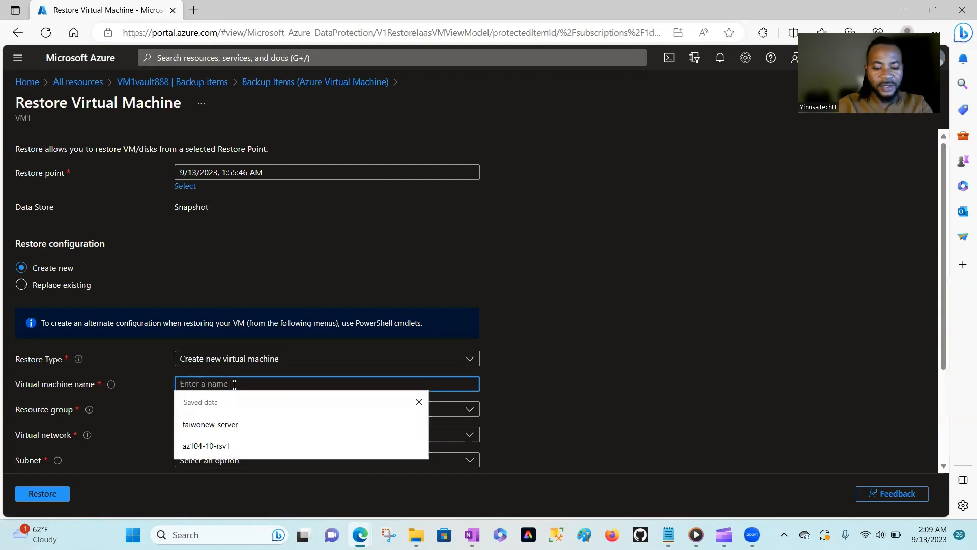
{"action": "type", "text": "VM"}
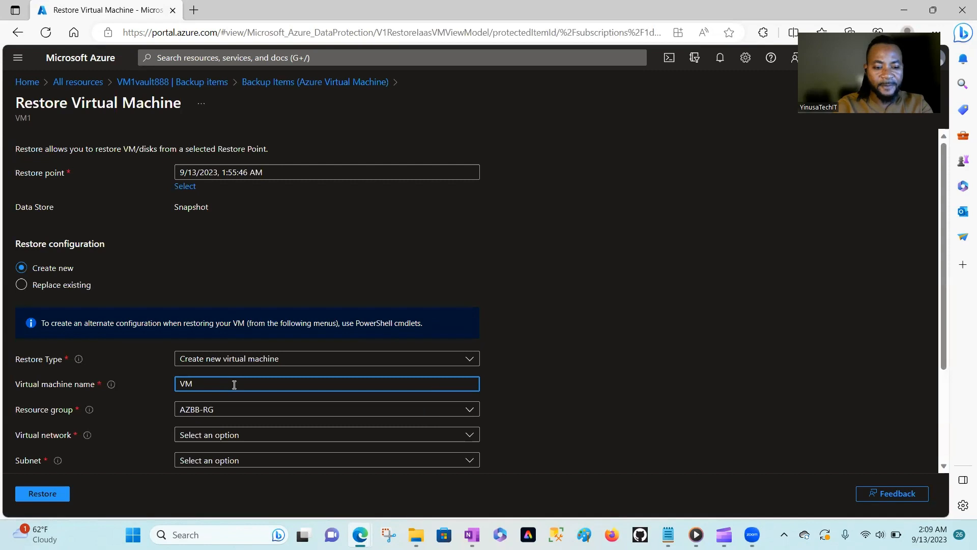
{"action": "type", "text": "2"}
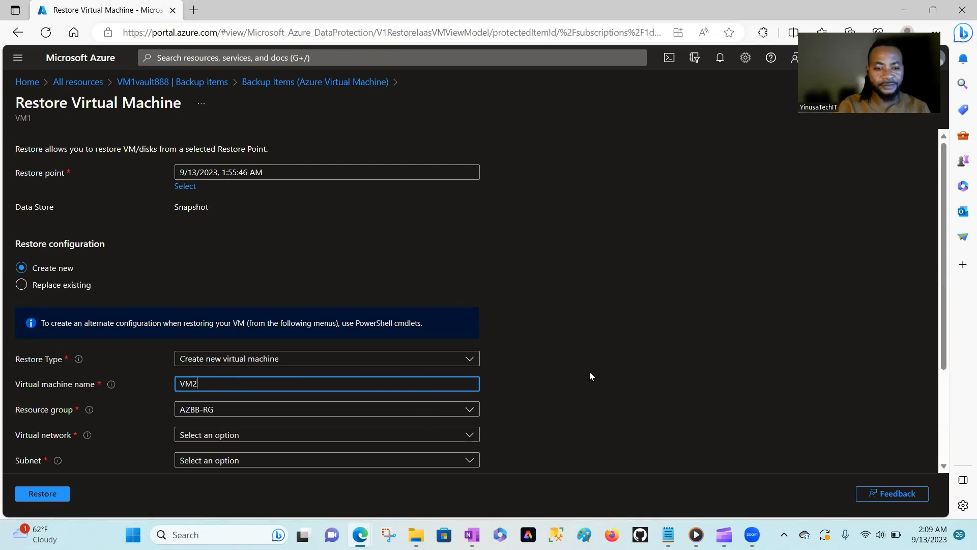
{"action": "left_click", "coordinate": [222, 436]}
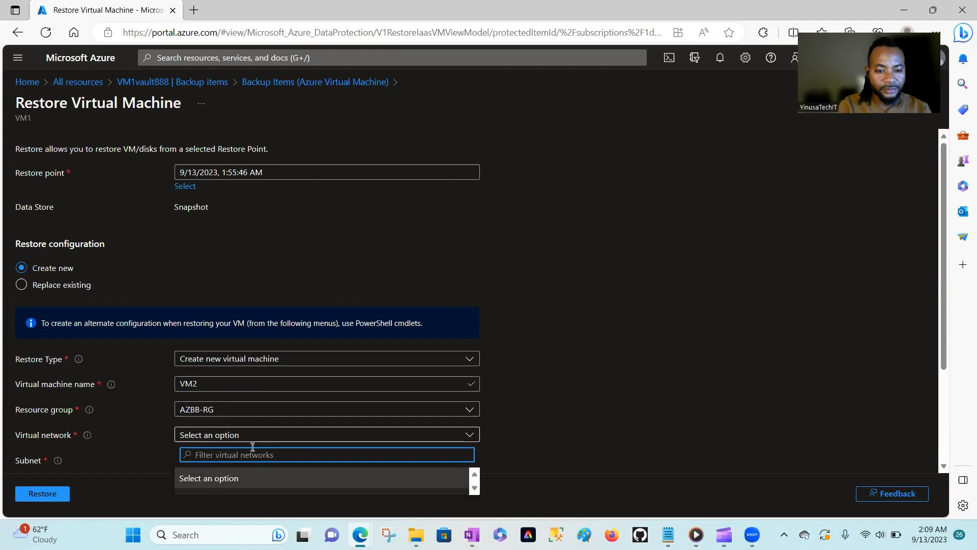
{"action": "left_click", "coordinate": [277, 437]}
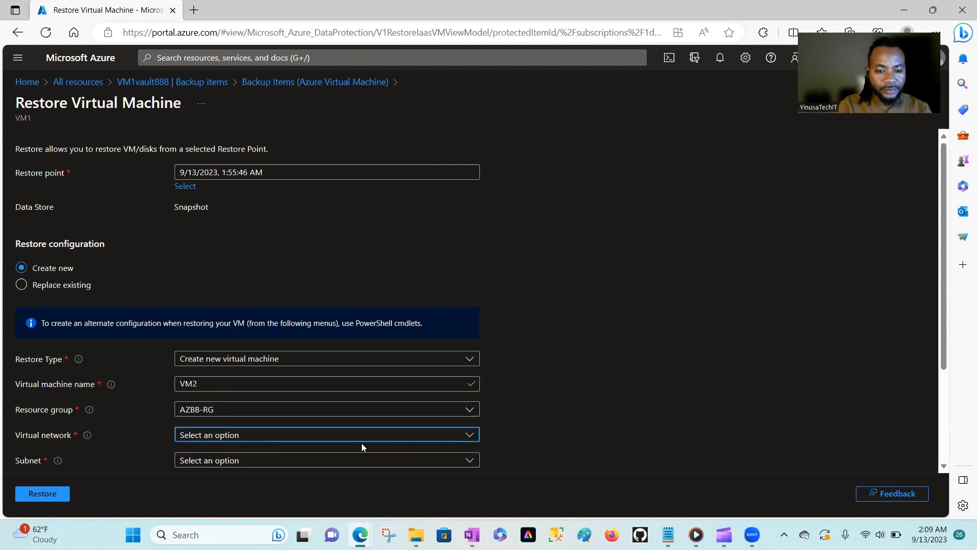
{"action": "left_click", "coordinate": [476, 460]}
{"action": "left_click", "coordinate": [546, 429]}
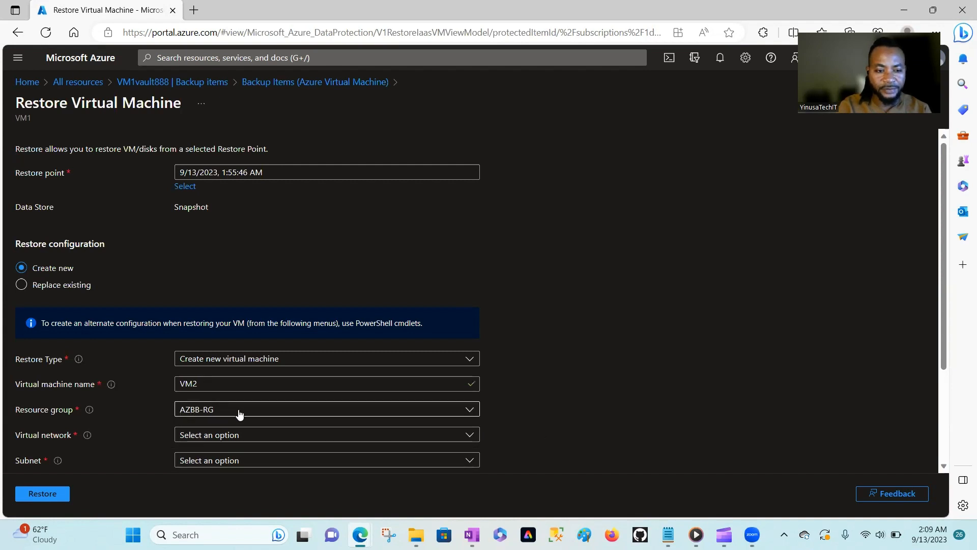
Choose yinusastorage (StandardRAGRS) as the staging location and try to start the restore
{"action": "left_click_drag", "start_coordinate": [940, 321], "coordinate": [937, 431]}
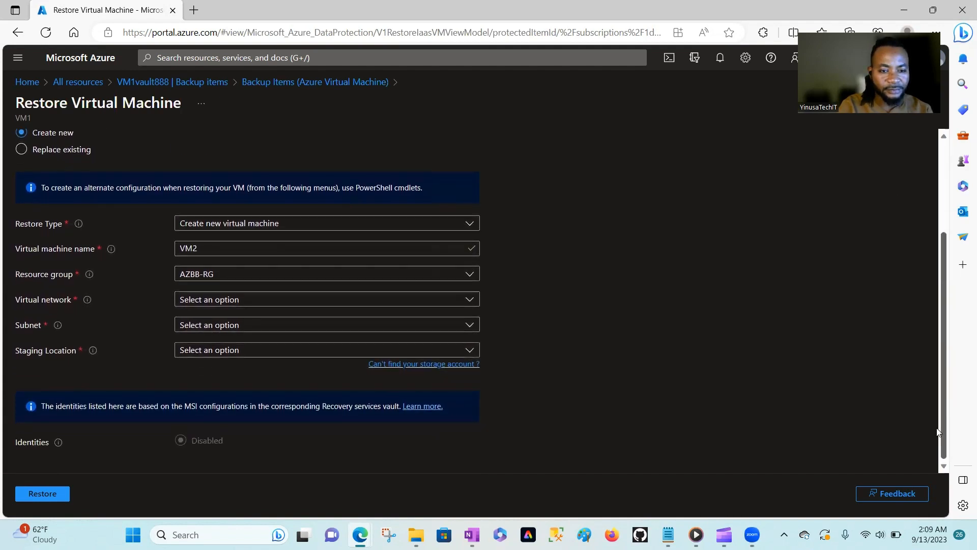
{"action": "left_click", "coordinate": [470, 351]}
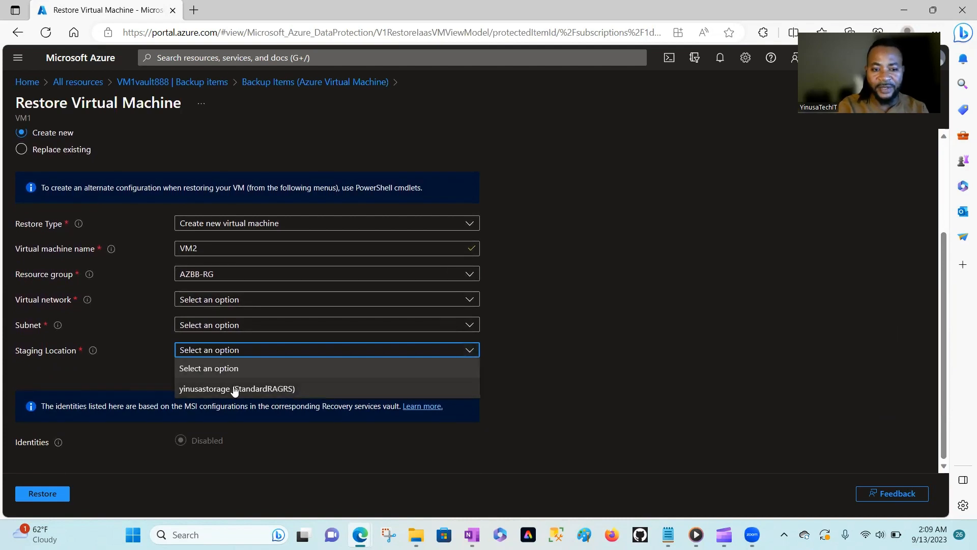
{"action": "left_click", "coordinate": [278, 389]}
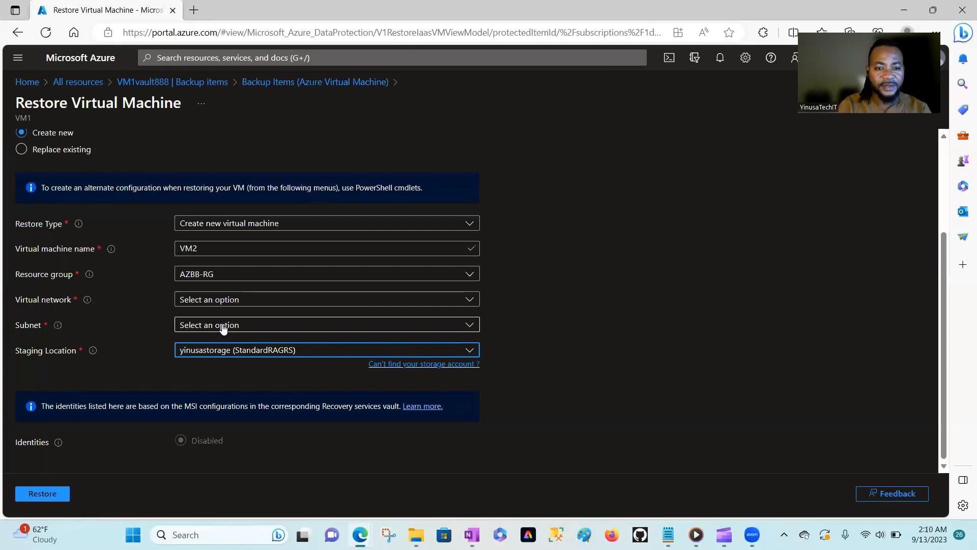
{"action": "left_click", "coordinate": [55, 495]}
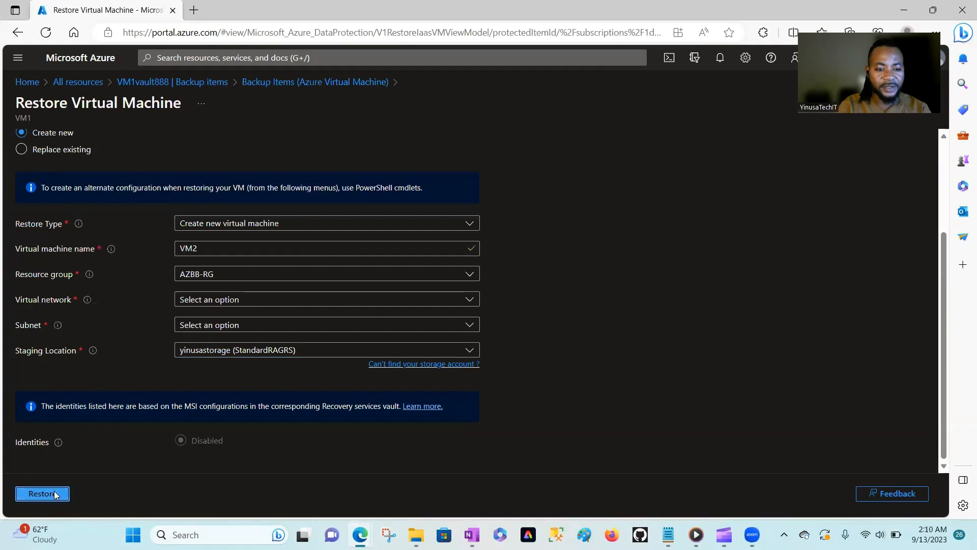
Set the restore's virtual network to VM1-vnet (AZBB-RG) with the default subnet
{"action": "left_click", "coordinate": [256, 300]}
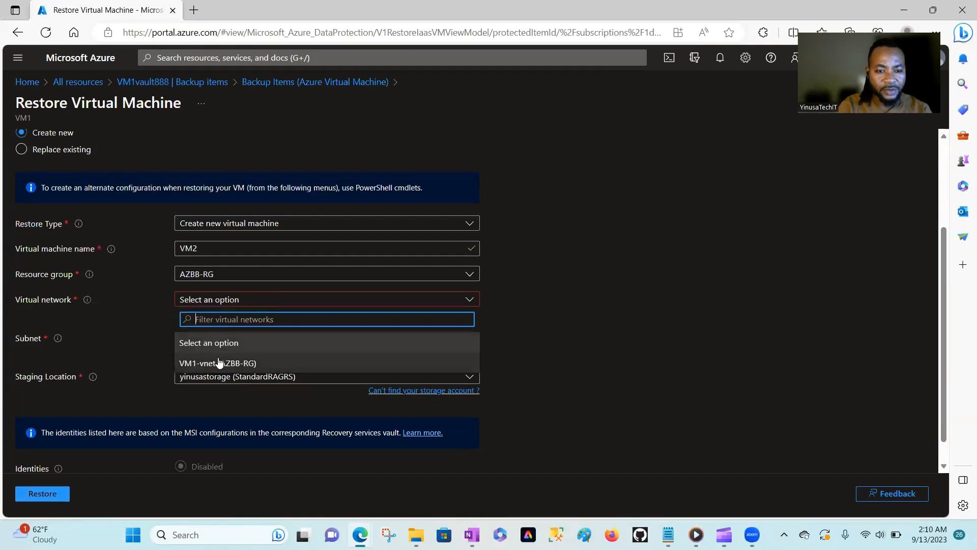
{"action": "left_click", "coordinate": [219, 363]}
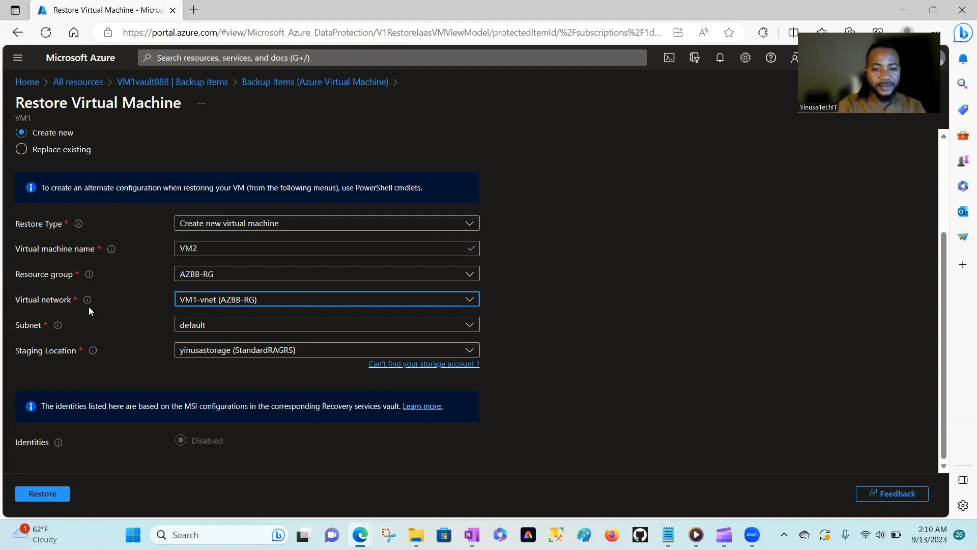
{"action": "left_click", "coordinate": [302, 327]}
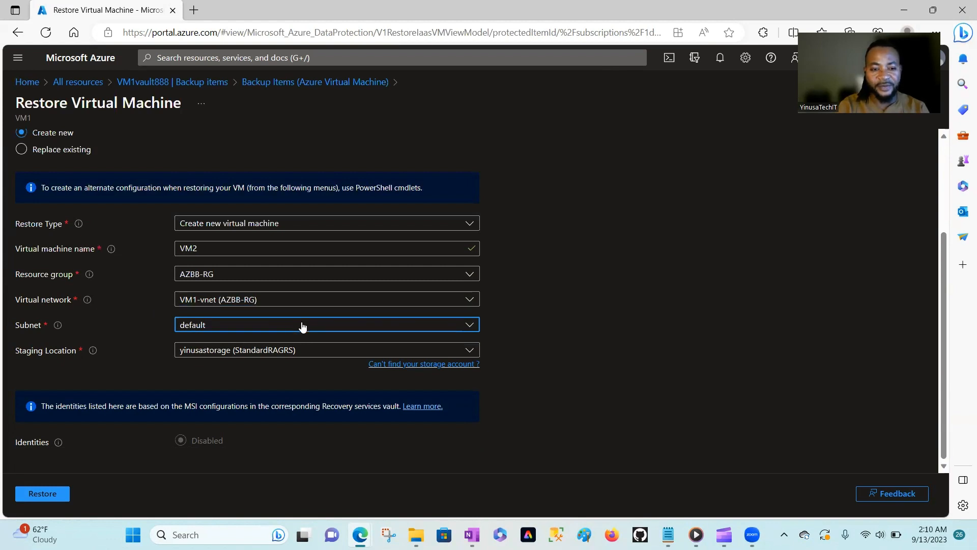
{"action": "left_click", "coordinate": [204, 362]}
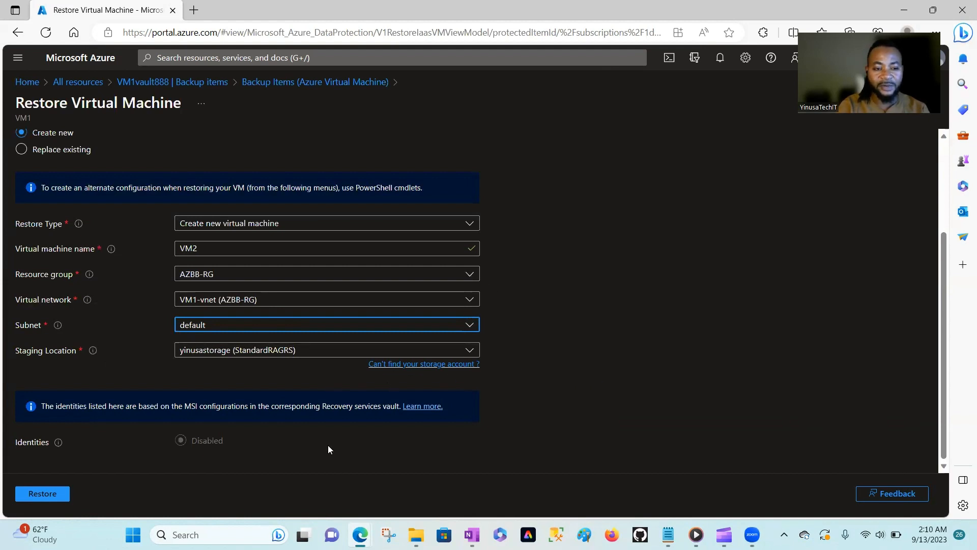
Start the restore of VM1 as VM2 and return to the portal home
{"action": "left_click", "coordinate": [44, 493]}
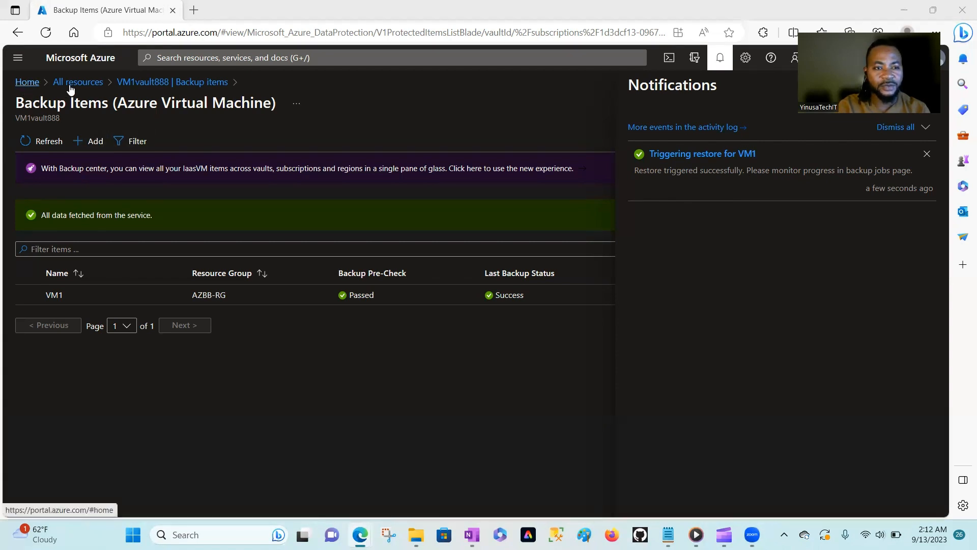
{"action": "left_click", "coordinate": [27, 82]}
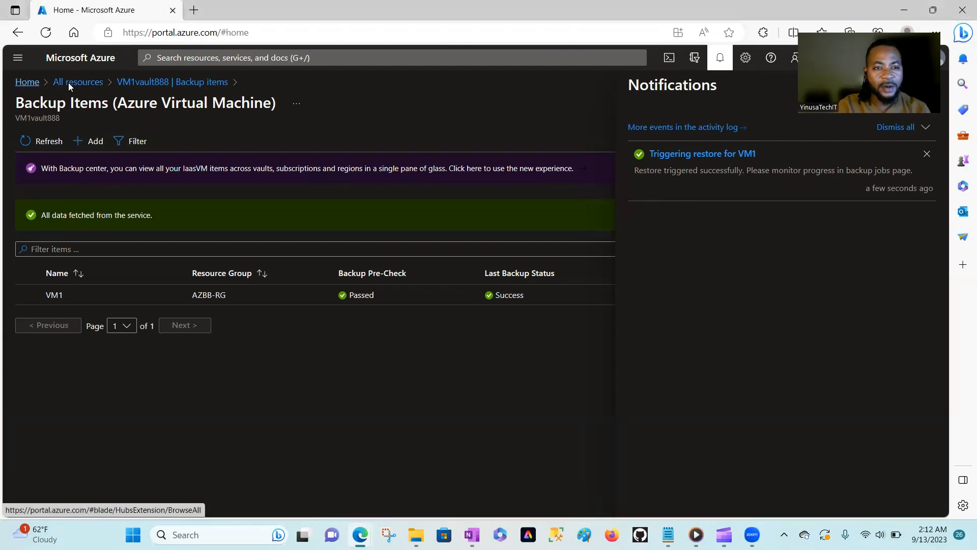
Refresh the list of all resources to look for the restored machine, and check the notifications for the VM1 restore
{"action": "left_click", "coordinate": [239, 144]}
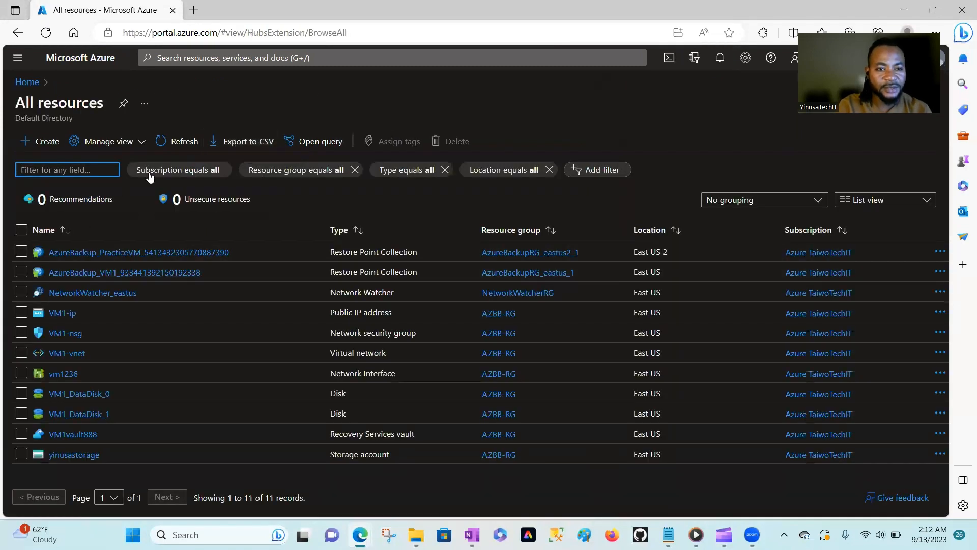
{"action": "left_click", "coordinate": [178, 143]}
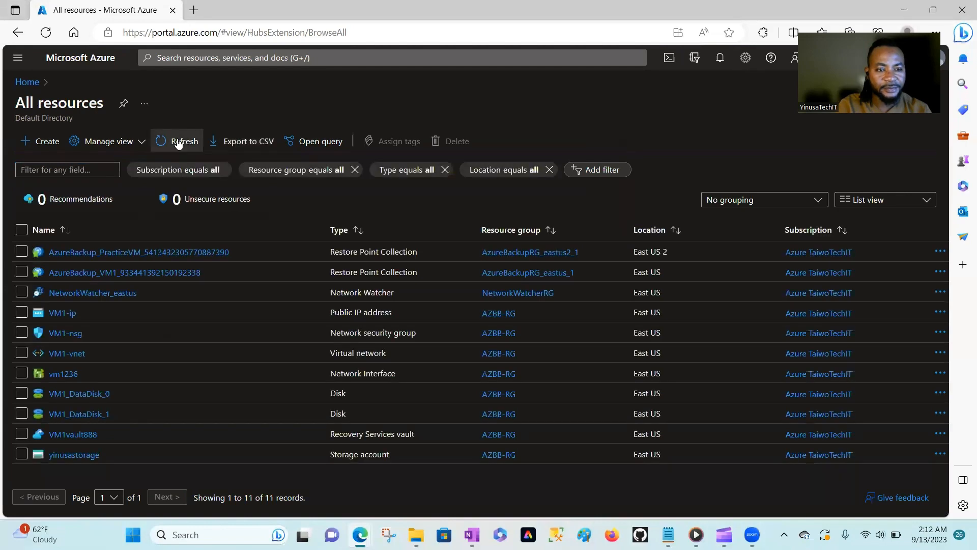
{"action": "left_click", "coordinate": [178, 143]}
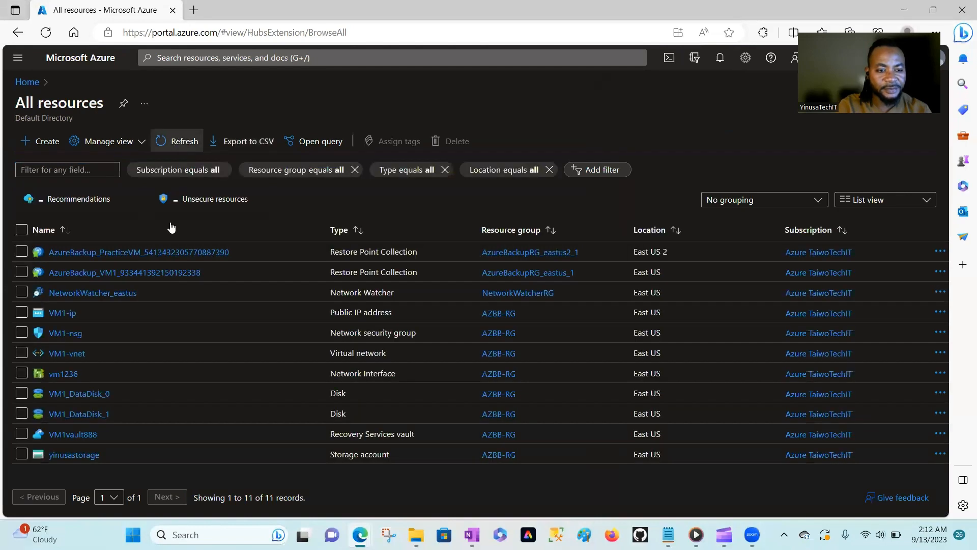
{"action": "left_click", "coordinate": [718, 62]}
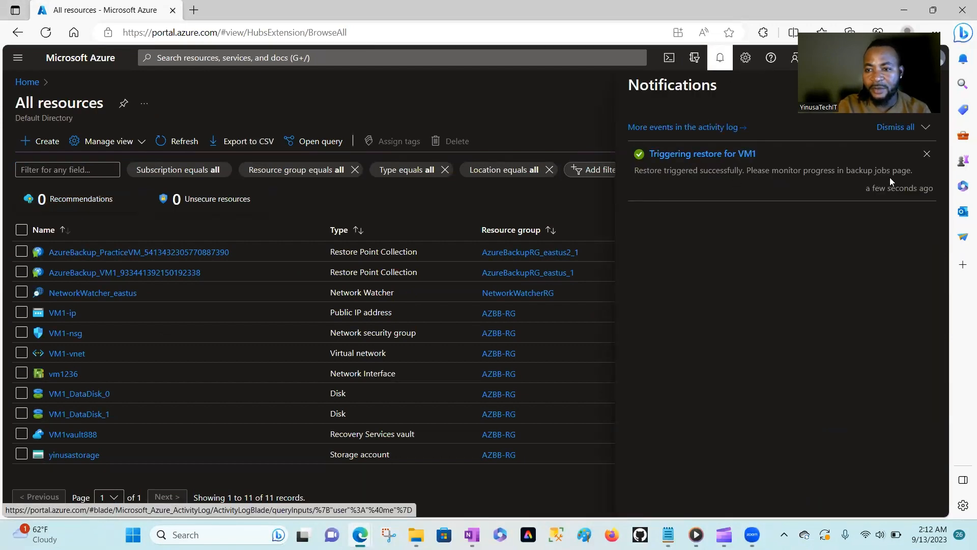
Open the Backup Jobs of vault VM1vault888 and refresh them to check the progress of the VM1 restore
{"action": "left_click", "coordinate": [75, 437]}
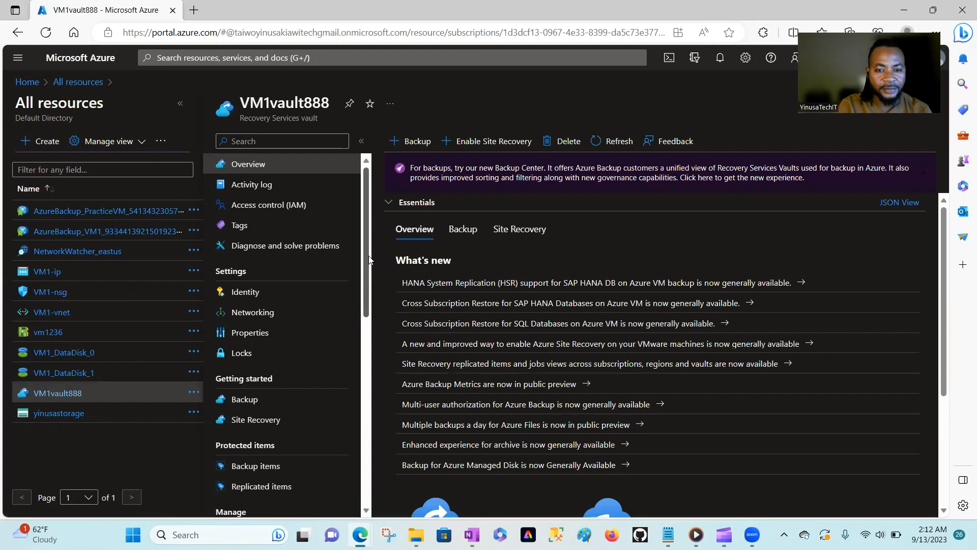
{"action": "left_click_drag", "start_coordinate": [368, 259], "coordinate": [356, 415]}
{"action": "left_click", "coordinate": [264, 377]}
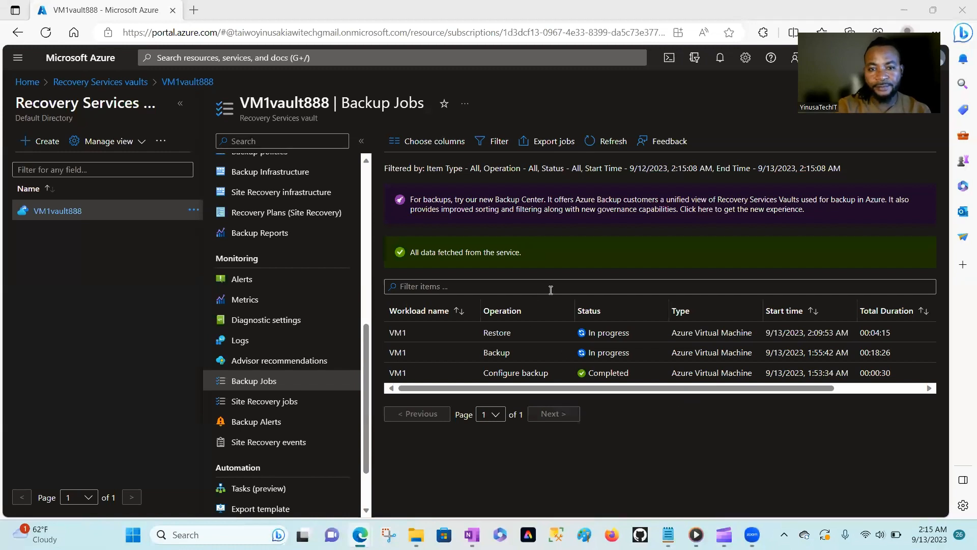
{"action": "left_click", "coordinate": [620, 146]}
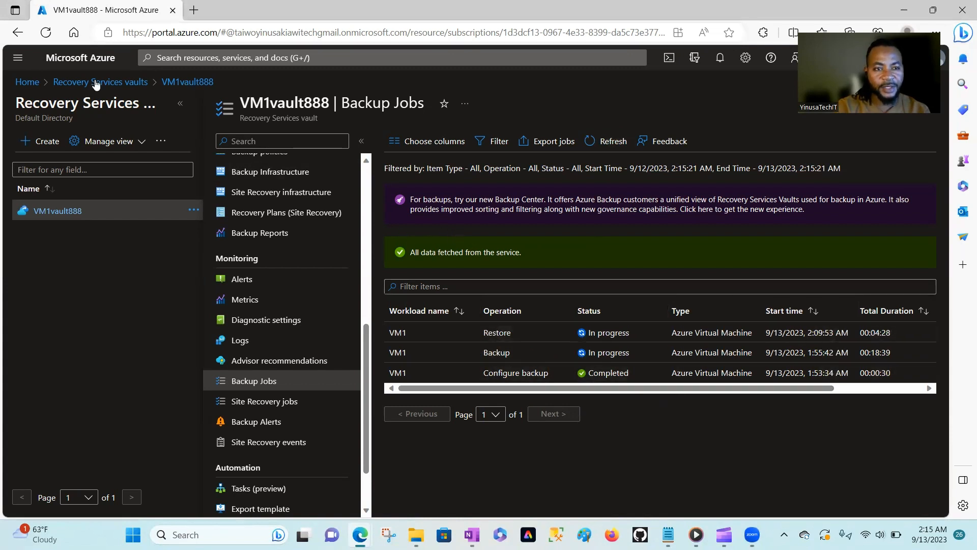
Return to the list of all resources, refresh it and open the restored virtual machine VM2
{"action": "left_click", "coordinate": [27, 82]}
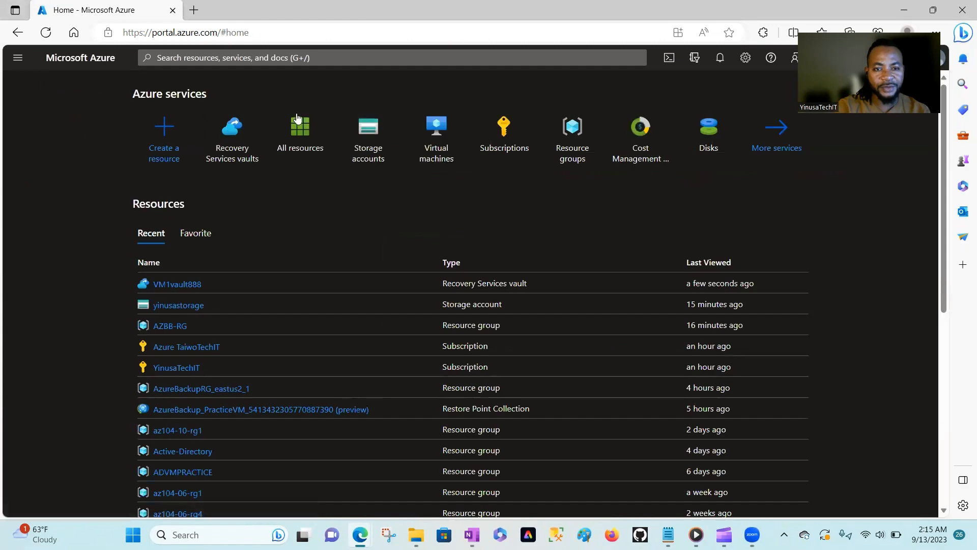
{"action": "left_click", "coordinate": [300, 130]}
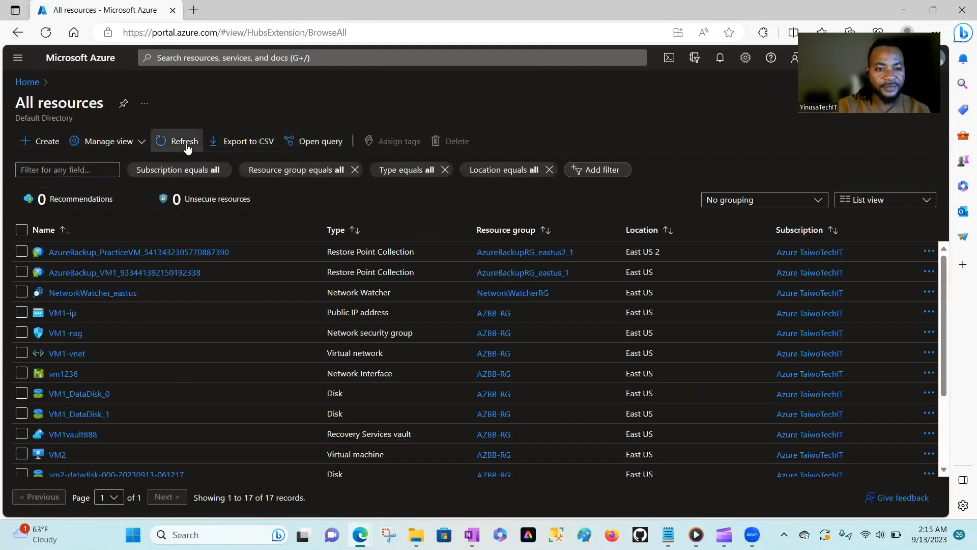
{"action": "left_click", "coordinate": [186, 143]}
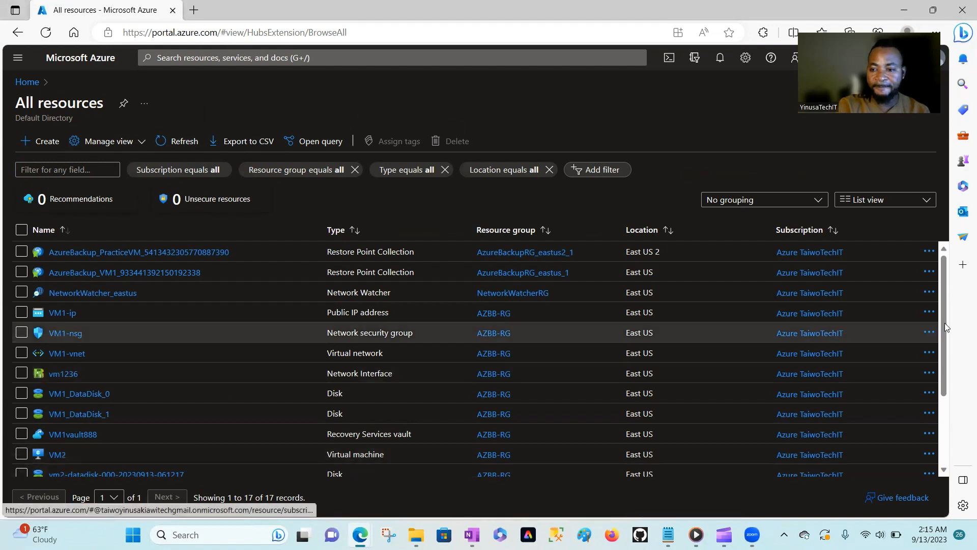
{"action": "scroll", "coordinate": [940, 375], "scroll_direction": "down", "scroll_amount": 2}
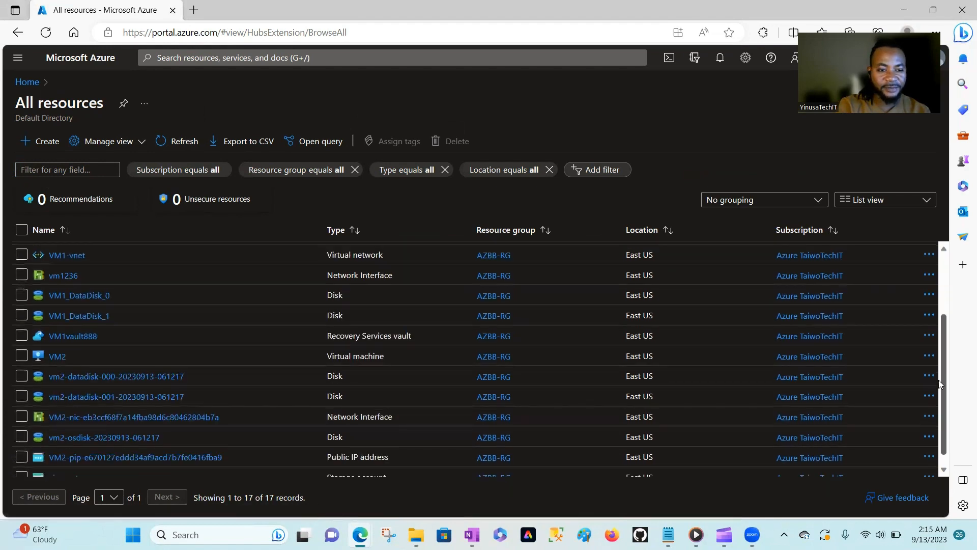
{"action": "left_click", "coordinate": [57, 357]}
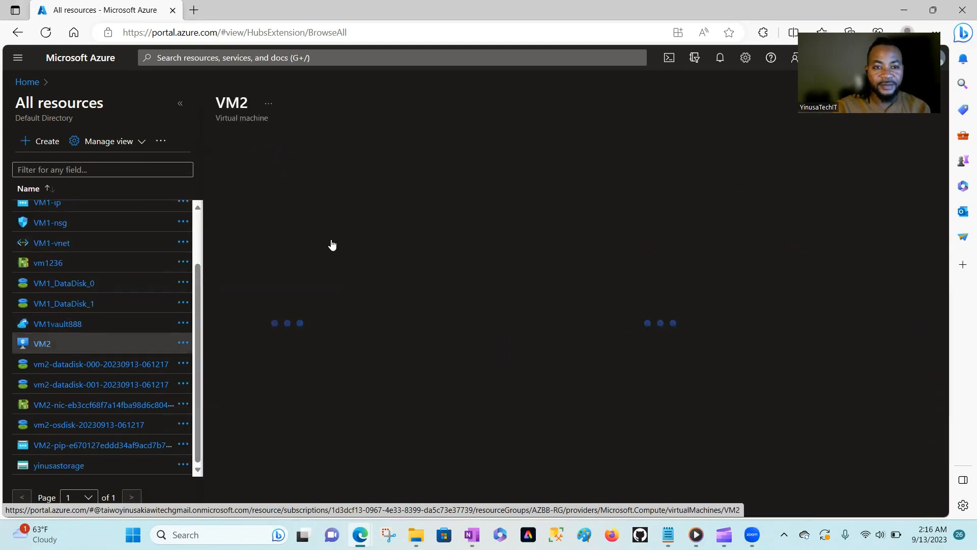